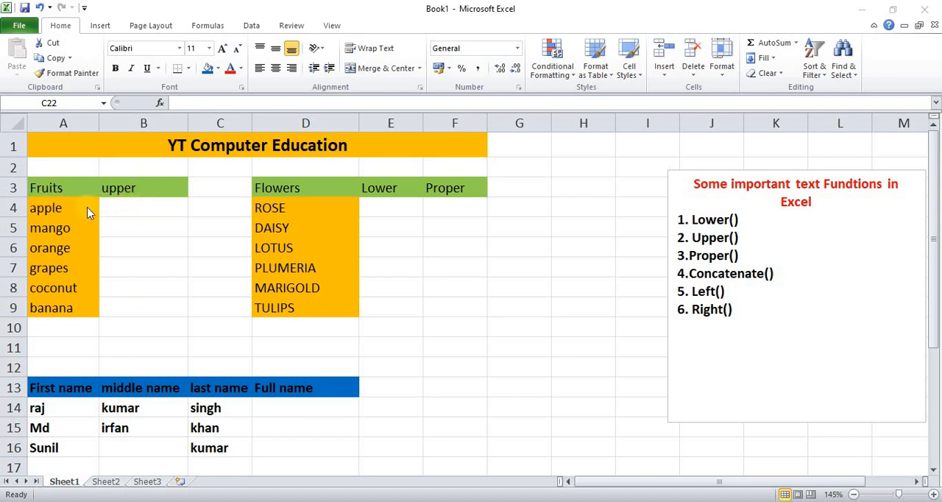
Step: Enter =UPPER(A4) in B4 and fill the formula down through B9 for all the fruits
{"action": "left_click", "coordinate": [132, 207]}
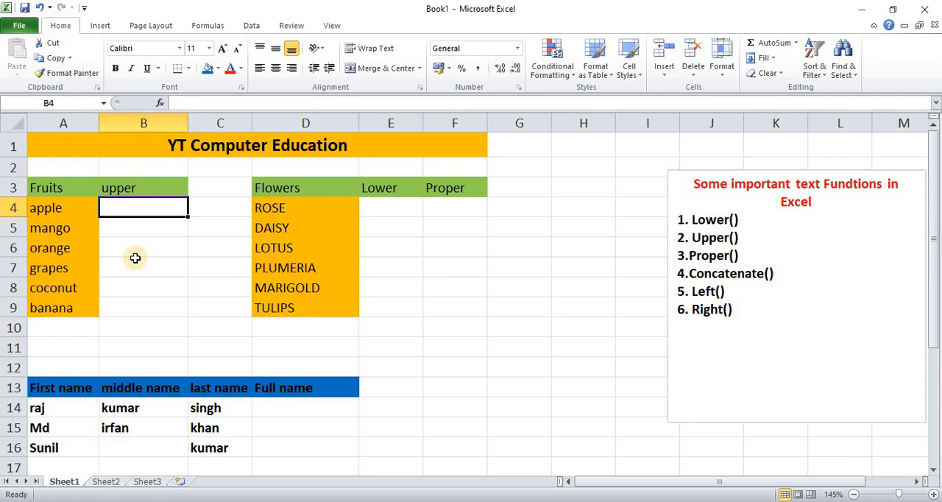
{"action": "type", "text": "=upp"}
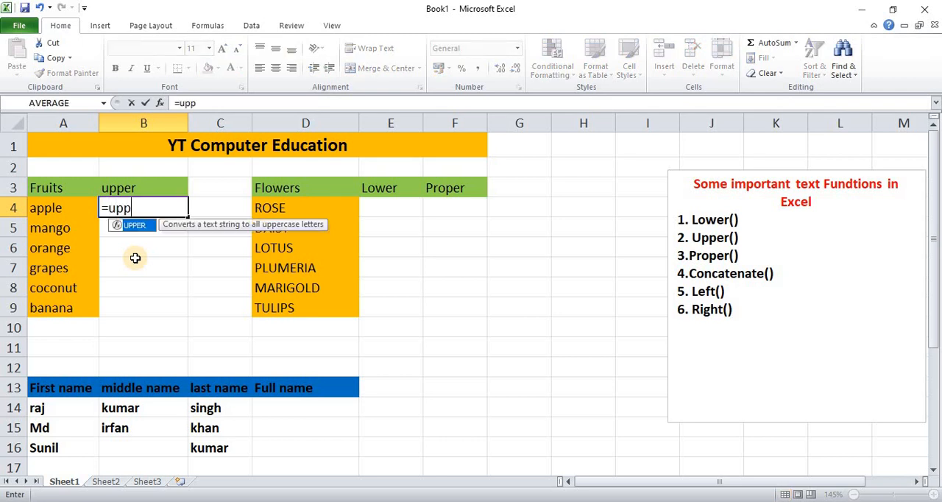
{"action": "type", "text": "er("}
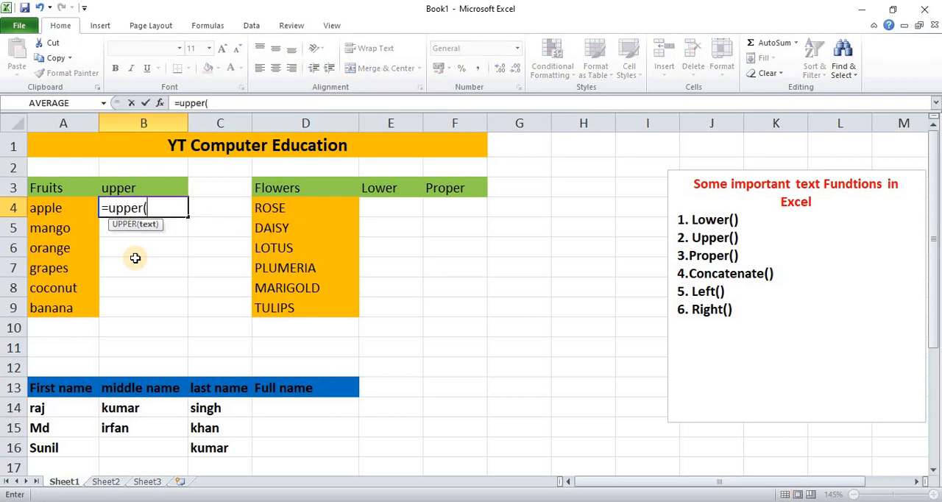
{"action": "left_click", "coordinate": [43, 210]}
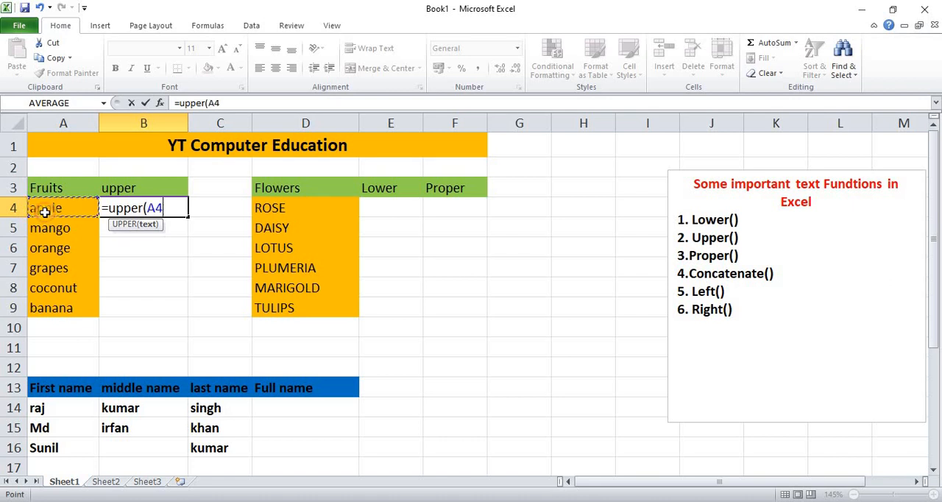
{"action": "type", "text": ")"}
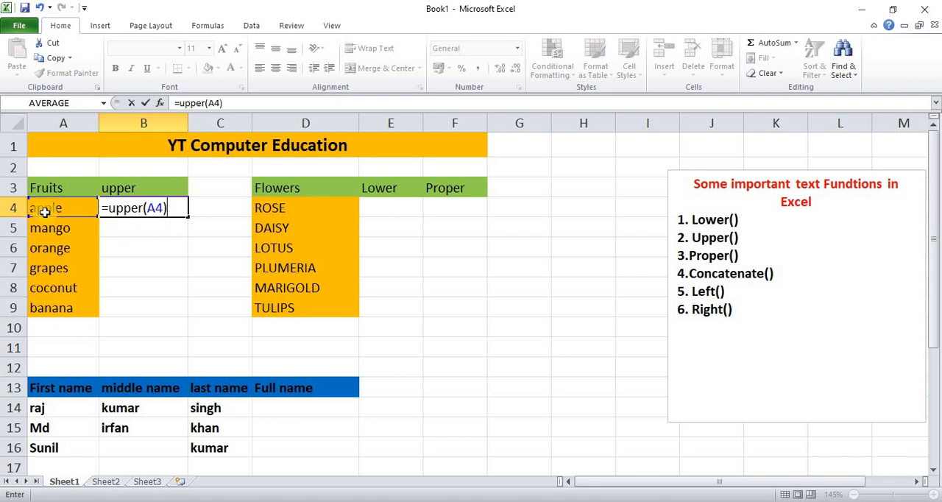
{"action": "key", "text": "Return"}
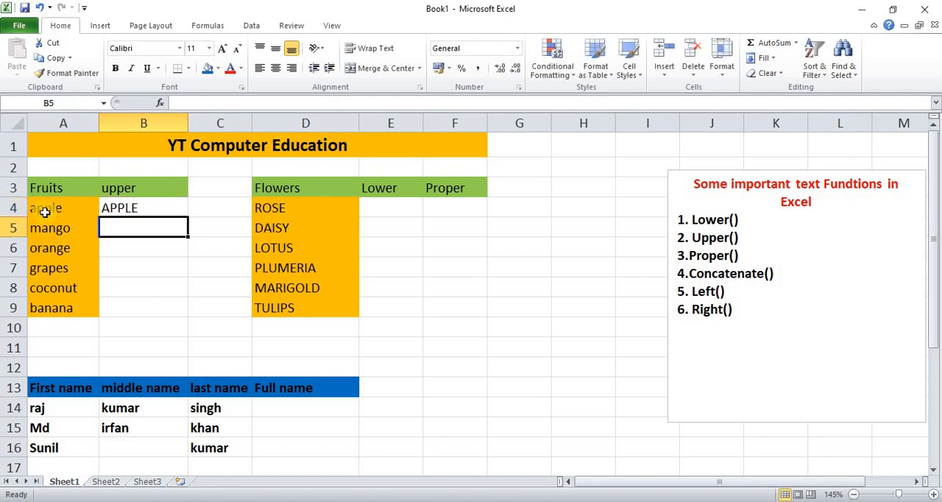
{"action": "left_click", "coordinate": [149, 209]}
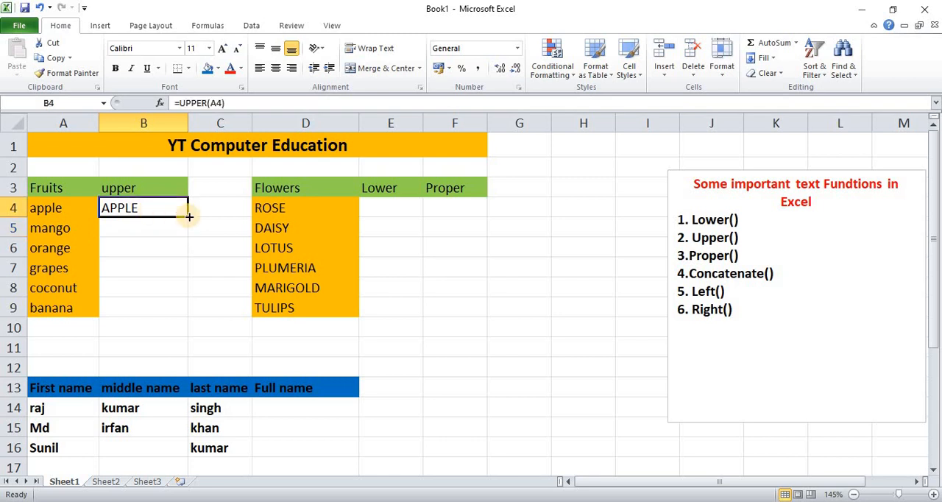
{"action": "left_click_drag", "start_coordinate": [190, 216], "coordinate": [184, 312]}
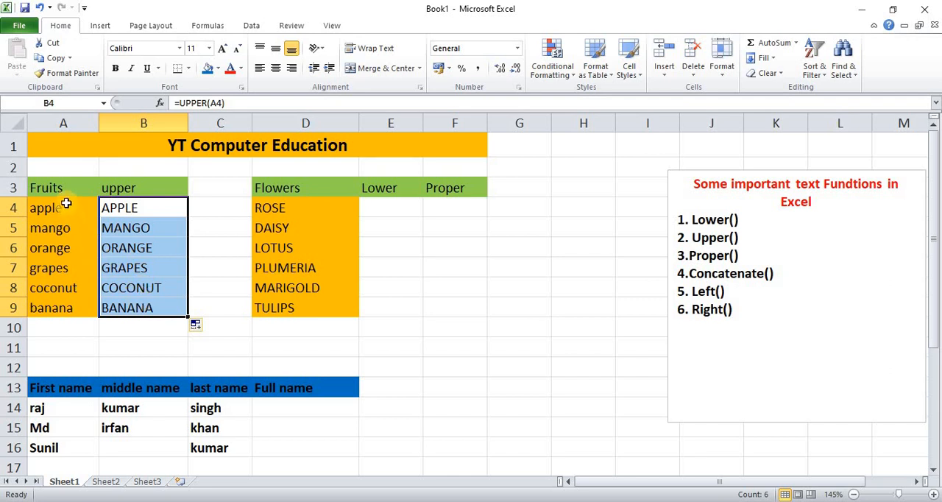
Step: Clear the fruit names in A4:A9 to test the dependent UPPER formulas, and undo the deletion
{"action": "left_click_drag", "start_coordinate": [63, 205], "coordinate": [67, 306]}
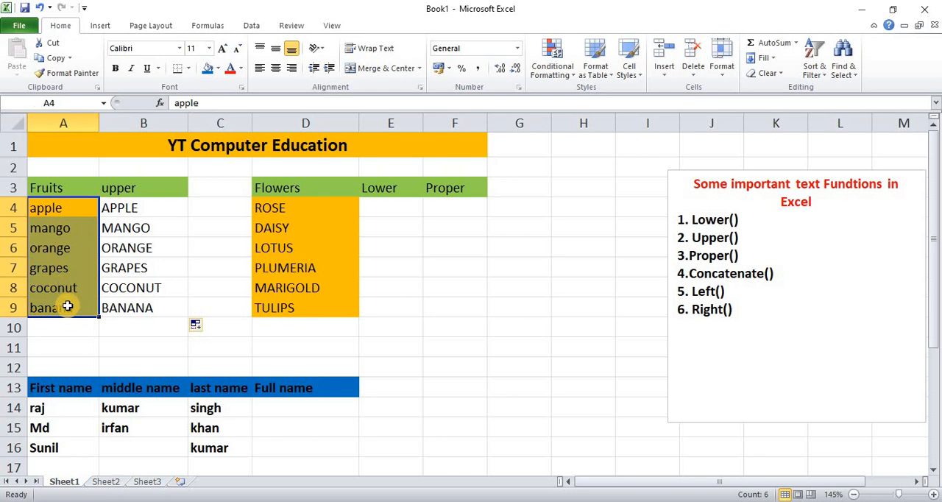
{"action": "key", "text": "Delete"}
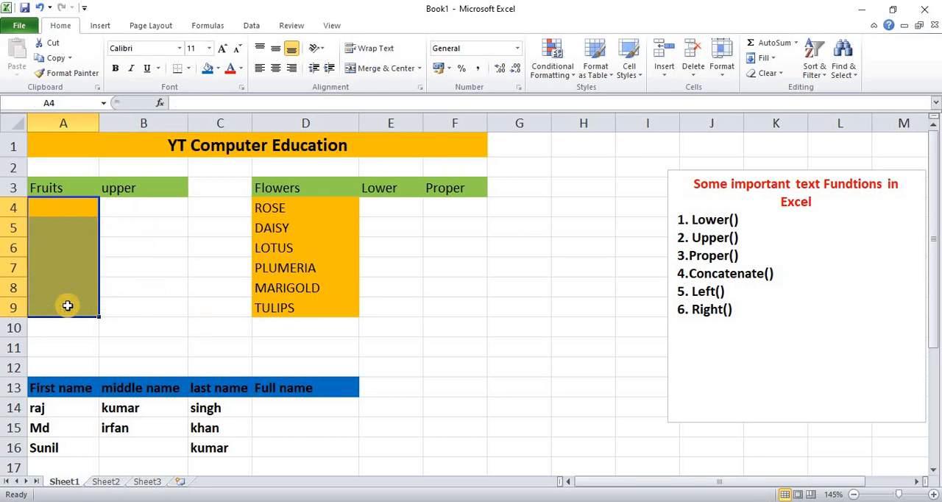
{"action": "key", "text": "ctrl+z"}
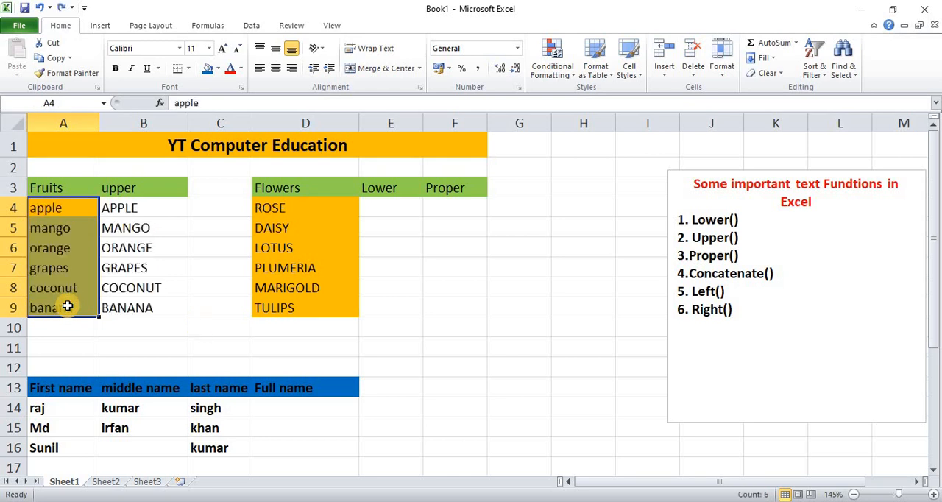
{"action": "left_click", "coordinate": [67, 208]}
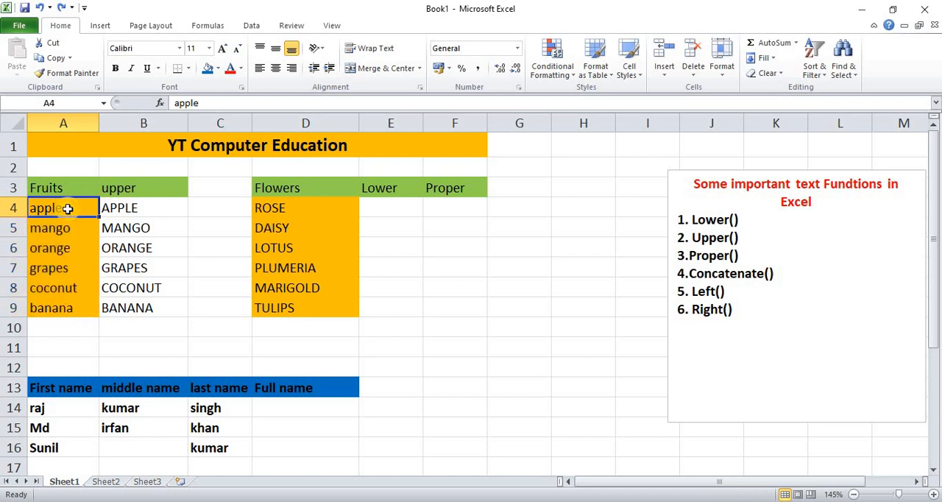
Step: Copy the uppercase results in B4:B9 and paste them over themselves as values only
{"action": "left_click", "coordinate": [139, 209]}
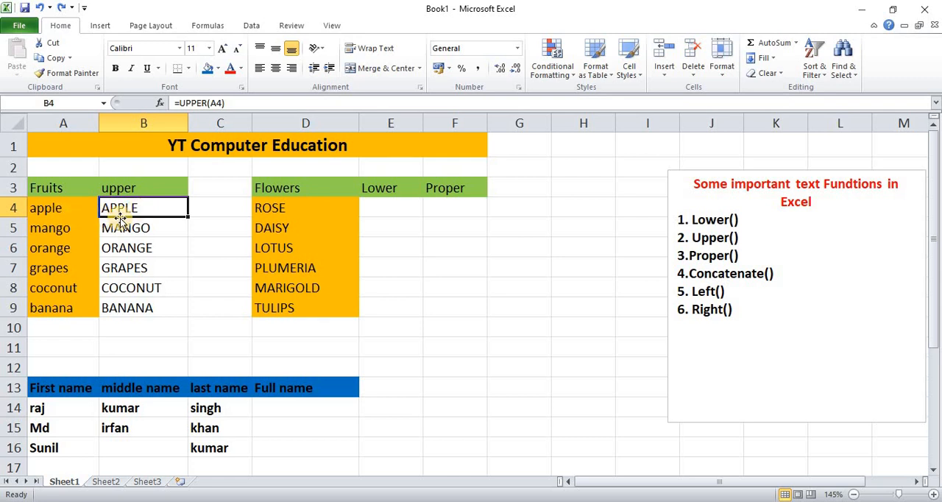
{"action": "left_click_drag", "start_coordinate": [137, 209], "coordinate": [147, 308]}
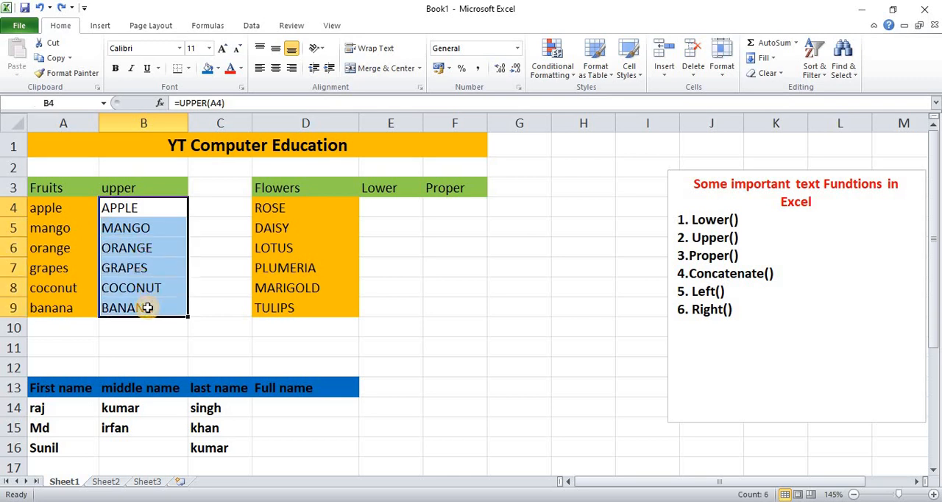
{"action": "left_click", "coordinate": [61, 65]}
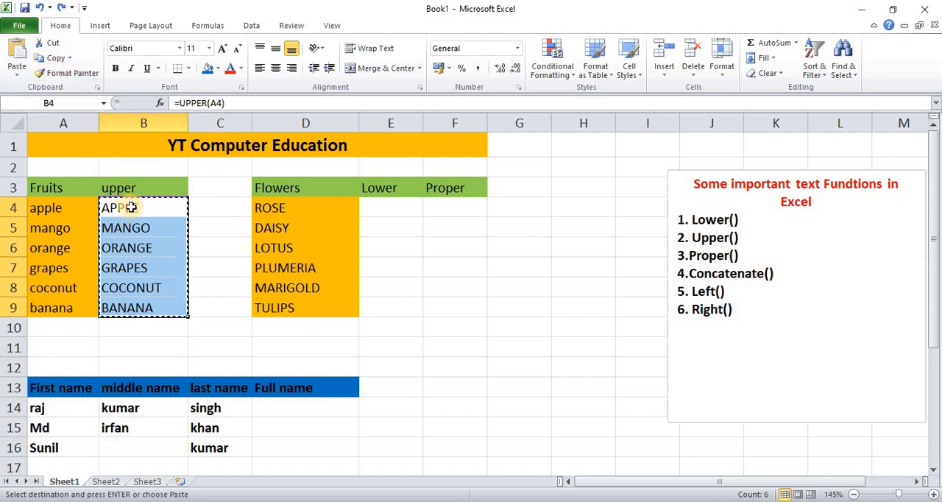
{"action": "left_click", "coordinate": [18, 75]}
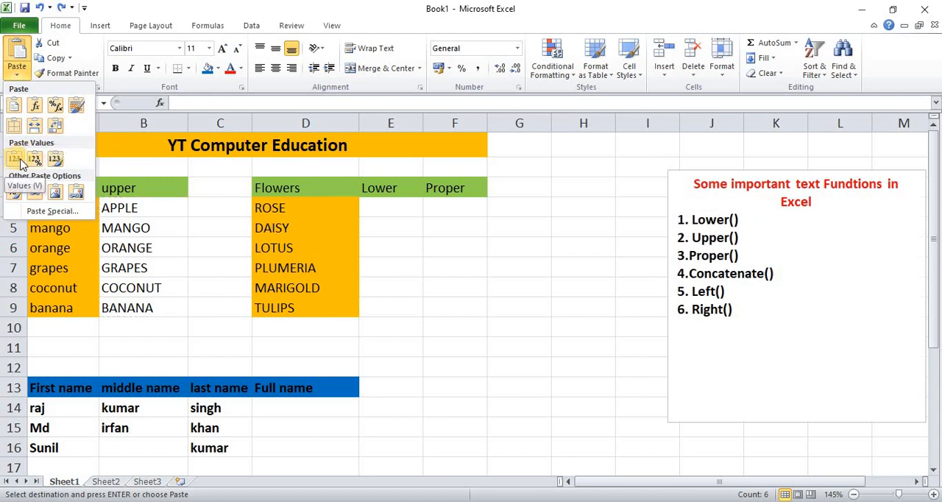
{"action": "left_click", "coordinate": [135, 237]}
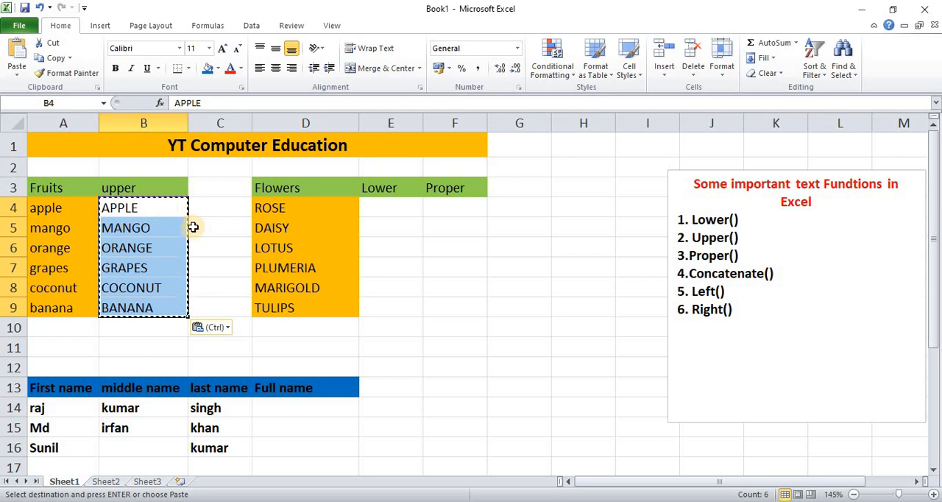
{"action": "left_click", "coordinate": [123, 207]}
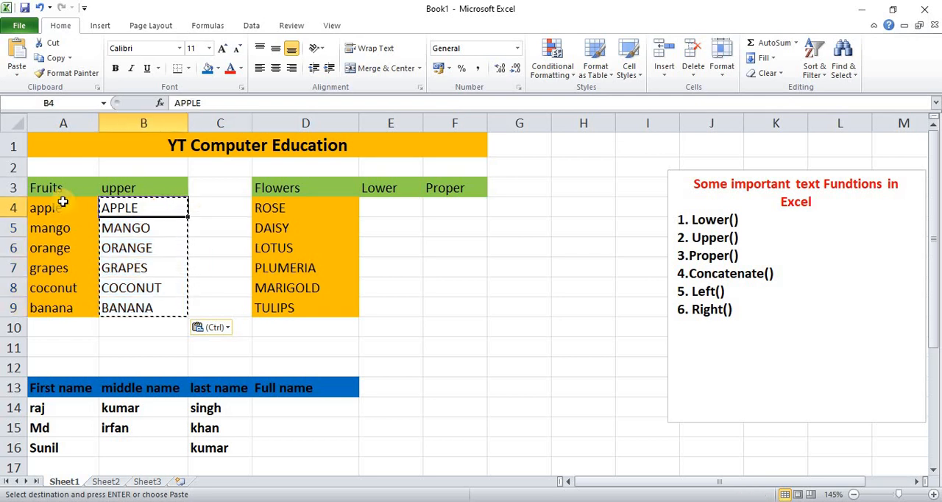
Step: Clear A4:A9 again to test that the pasted uppercase values are independent, and undo the deletion
{"action": "left_click_drag", "start_coordinate": [63, 201], "coordinate": [69, 301]}
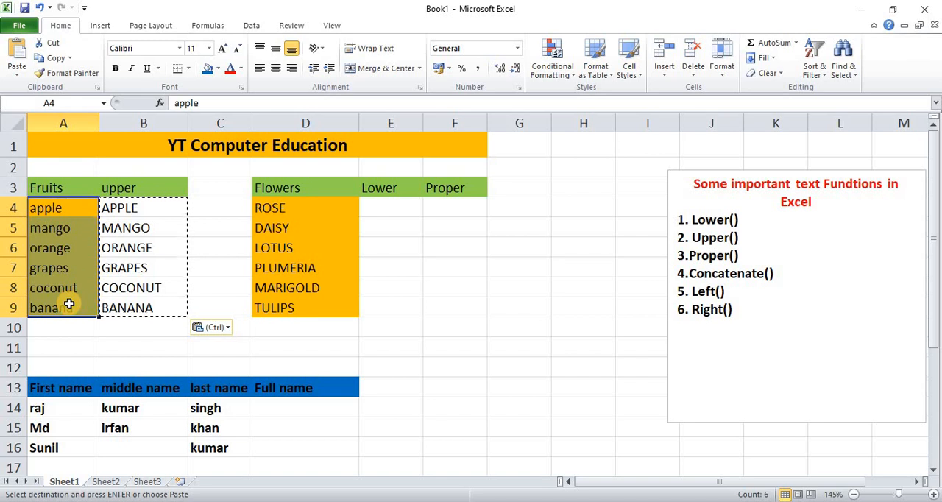
{"action": "key", "text": "Delete"}
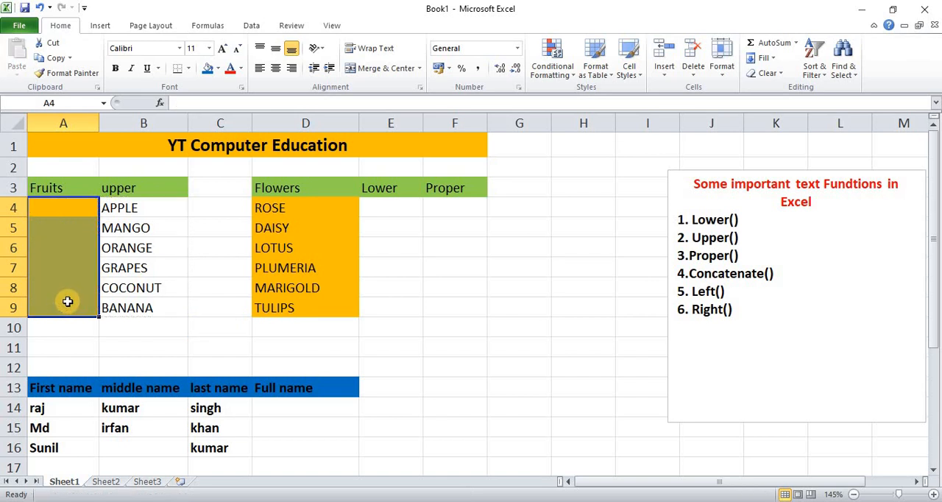
{"action": "key", "text": "ctrl+z"}
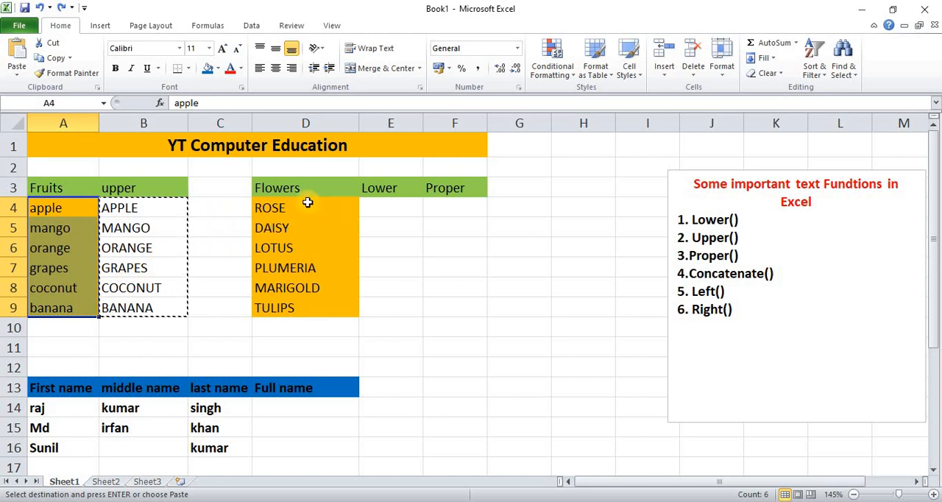
Step: Enter =LOWER(D4) in E4 and fill the formula down through E9 for all the flowers
{"action": "left_click", "coordinate": [391, 208]}
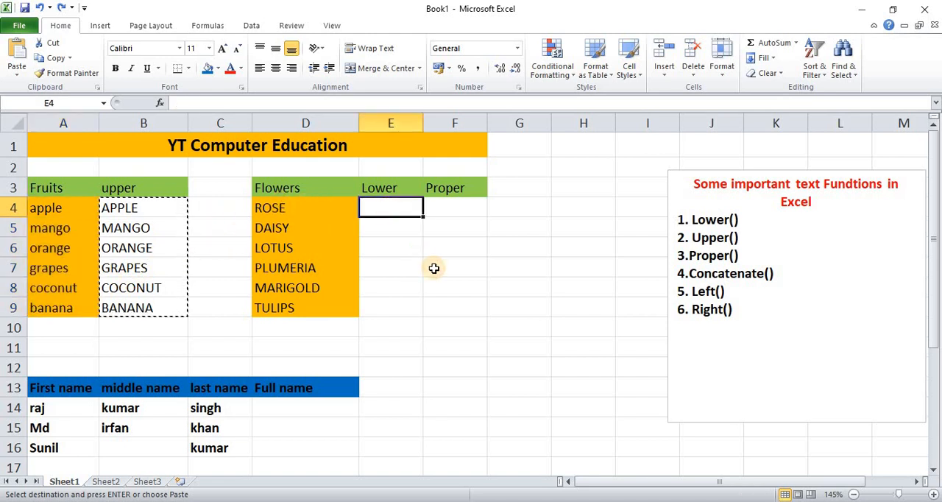
{"action": "type", "text": "=lower"}
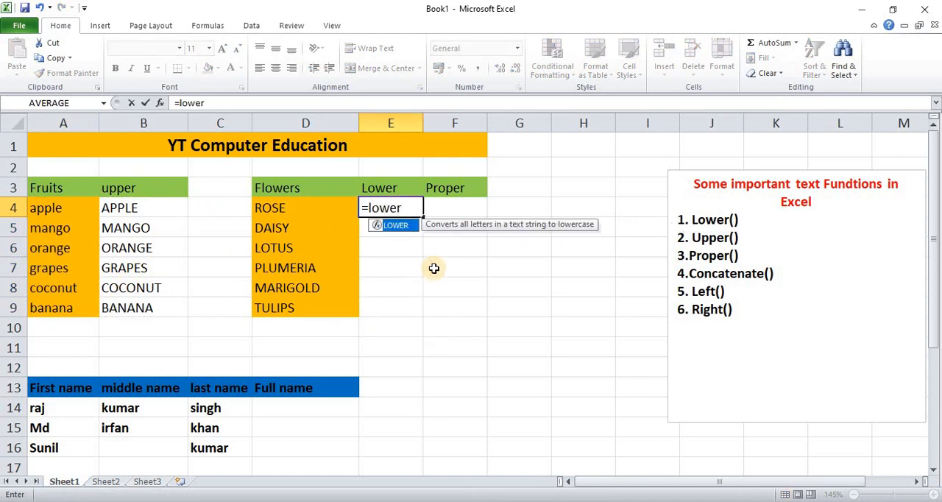
{"action": "type", "text": "("}
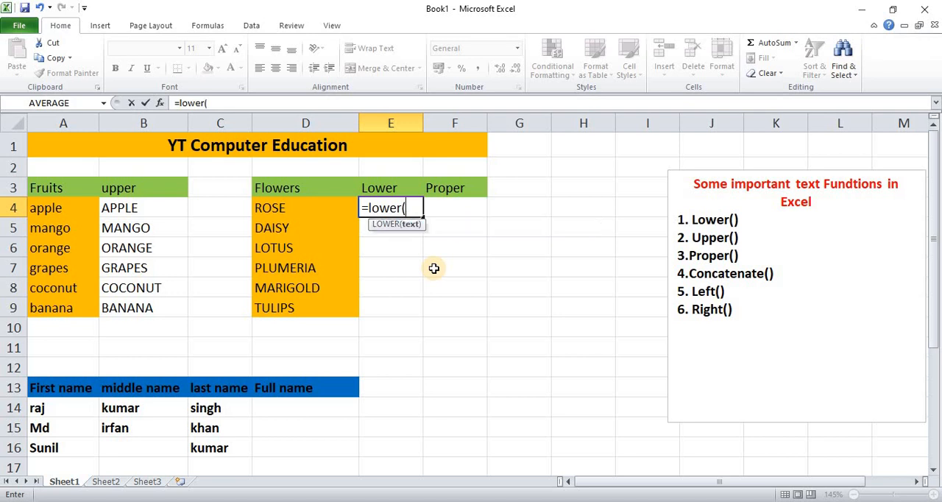
{"action": "left_click", "coordinate": [301, 211]}
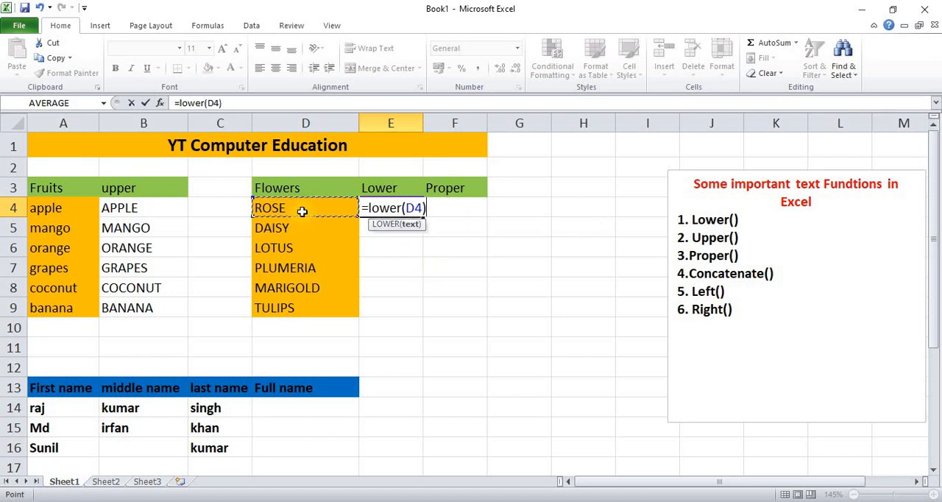
{"action": "type", "text": ")"}
{"action": "key", "text": "Return"}
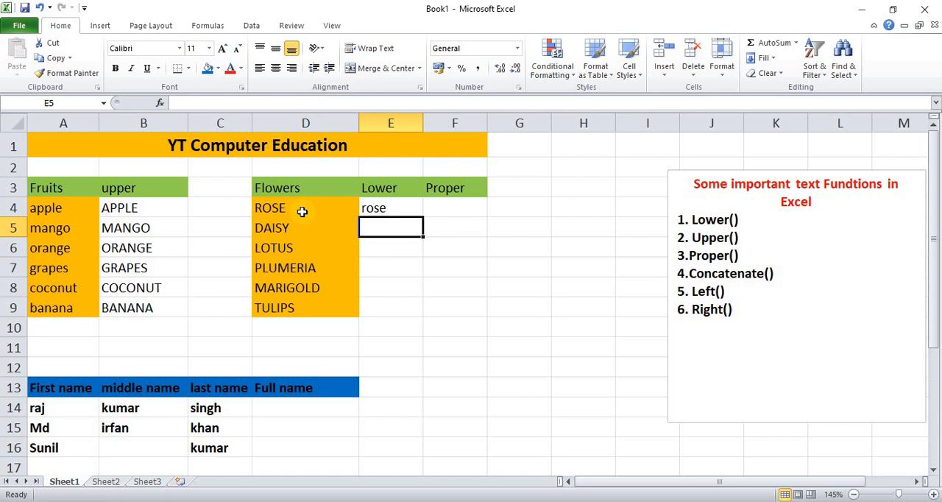
{"action": "left_click", "coordinate": [383, 208]}
{"action": "left_click_drag", "start_coordinate": [422, 218], "coordinate": [422, 317]}
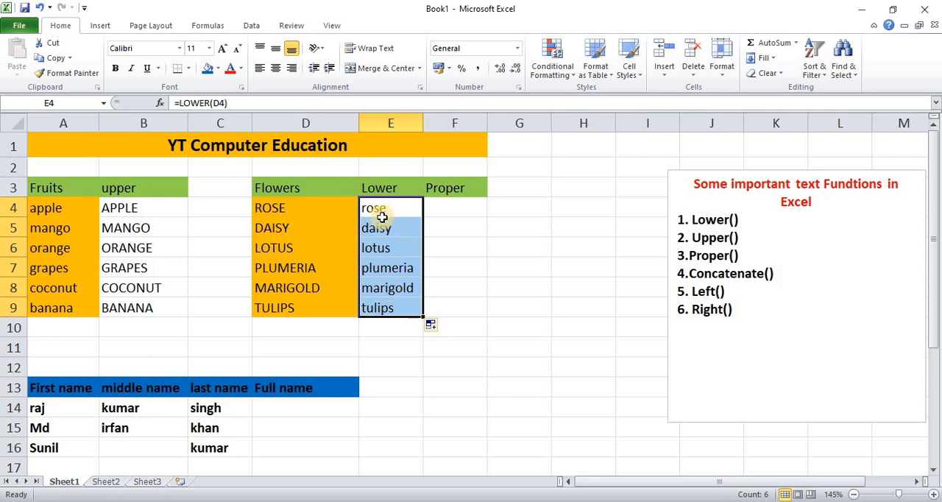
Step: Clear the flower names in D4:D9 to test the dependent LOWER formulas, and undo the deletion
{"action": "left_click_drag", "start_coordinate": [307, 208], "coordinate": [305, 304]}
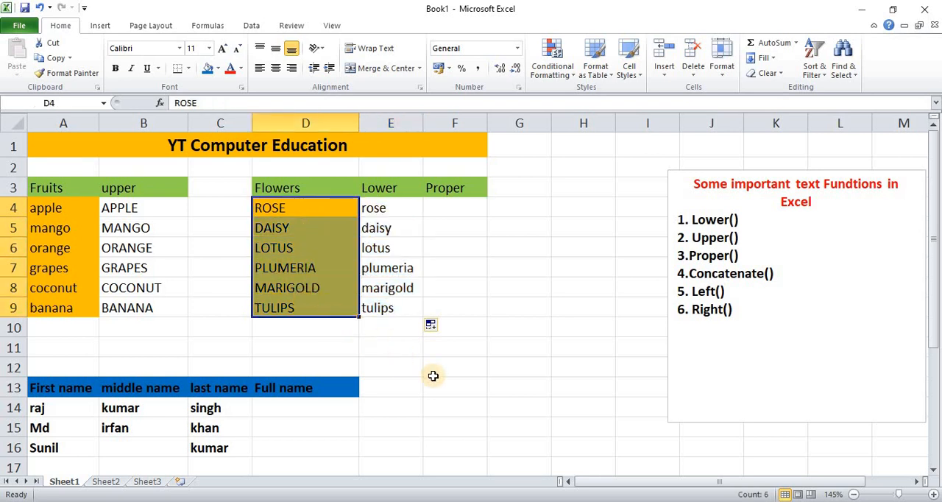
{"action": "key", "text": "Delete"}
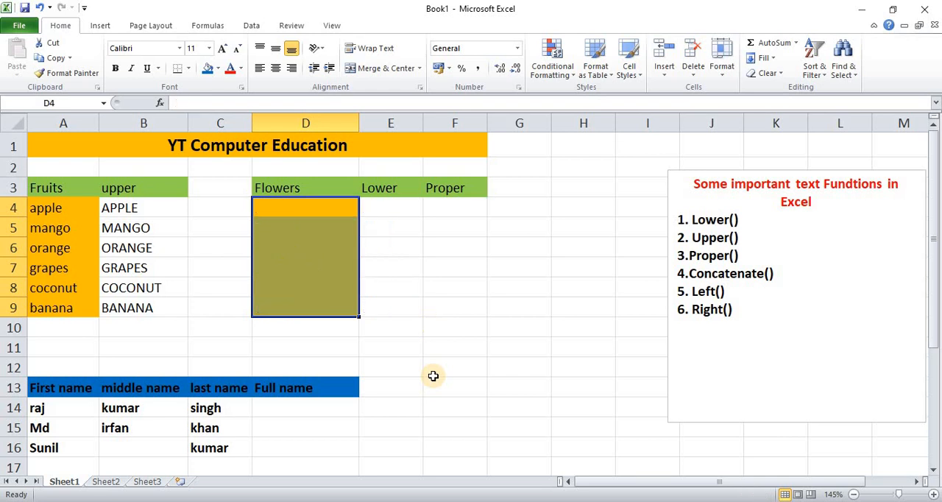
{"action": "key", "text": "ctrl+z"}
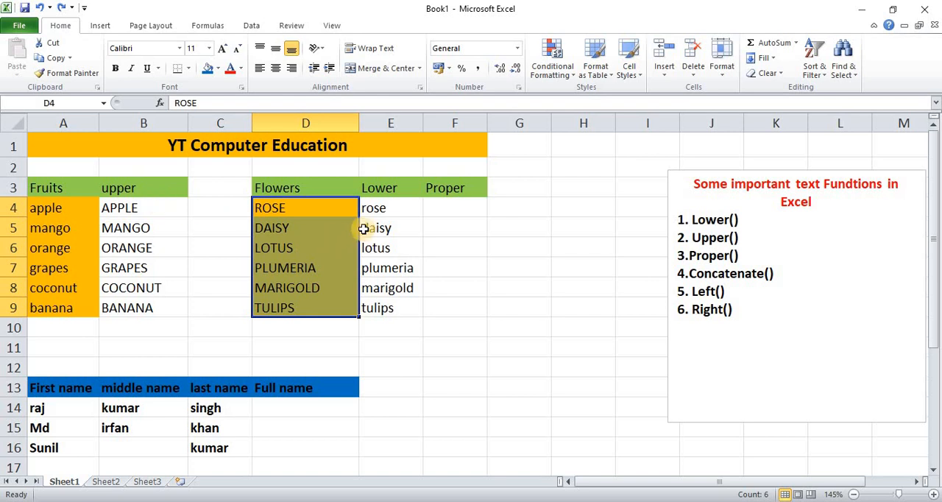
Step: Copy the lowercase results in E4:E9 and paste them over themselves as values only
{"action": "left_click", "coordinate": [385, 210]}
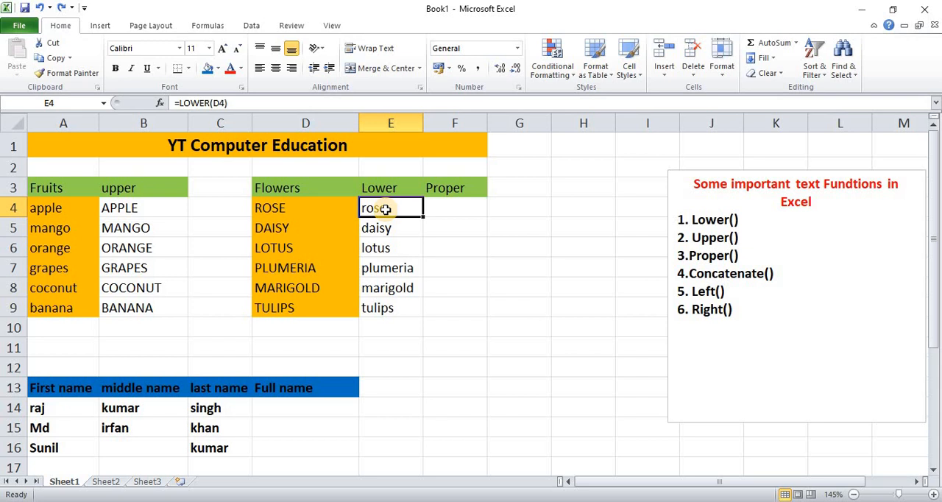
{"action": "left_click_drag", "start_coordinate": [385, 210], "coordinate": [391, 304]}
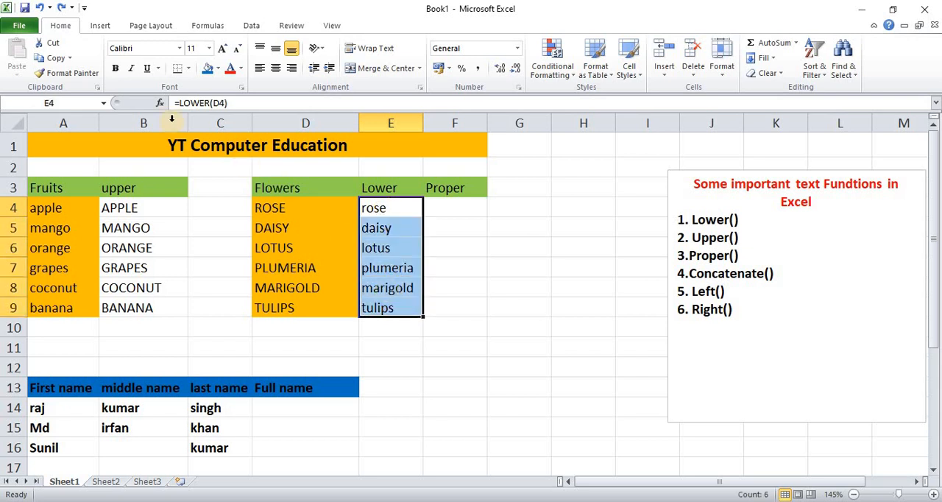
{"action": "left_click", "coordinate": [53, 58]}
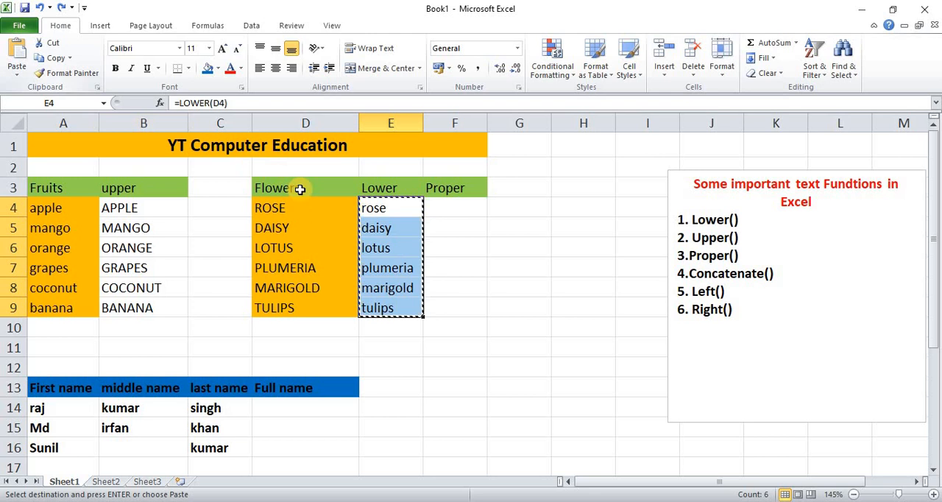
{"action": "left_click", "coordinate": [16, 78]}
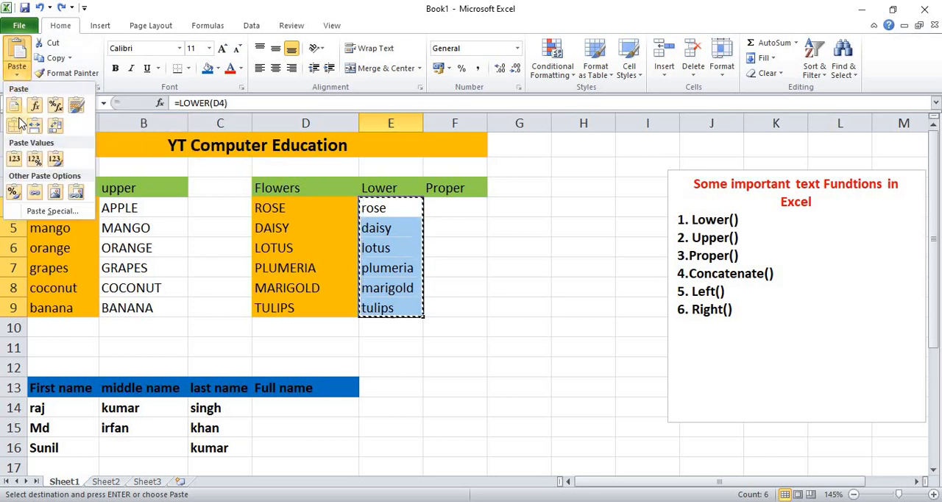
{"action": "left_click", "coordinate": [15, 164]}
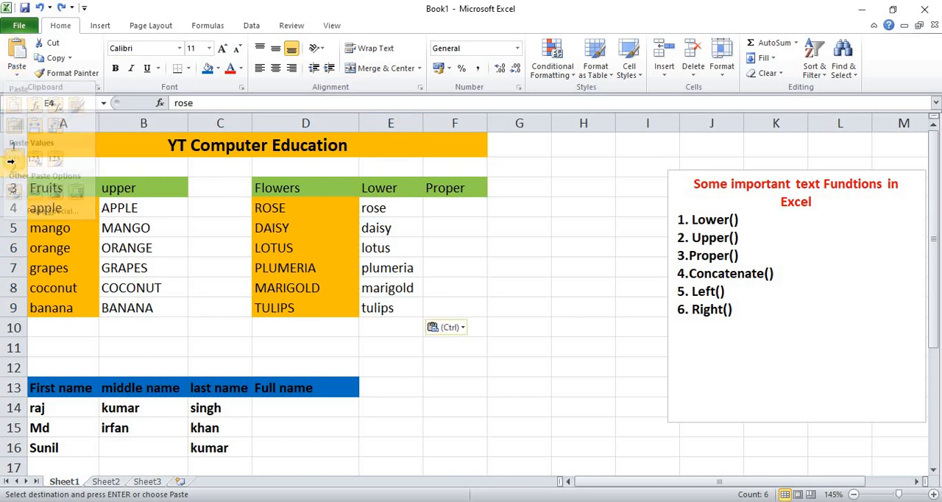
Step: Clear the flower names in D4:D9 to test that the pasted lowercase values are independent, and undo the deletion
{"action": "left_click", "coordinate": [379, 353]}
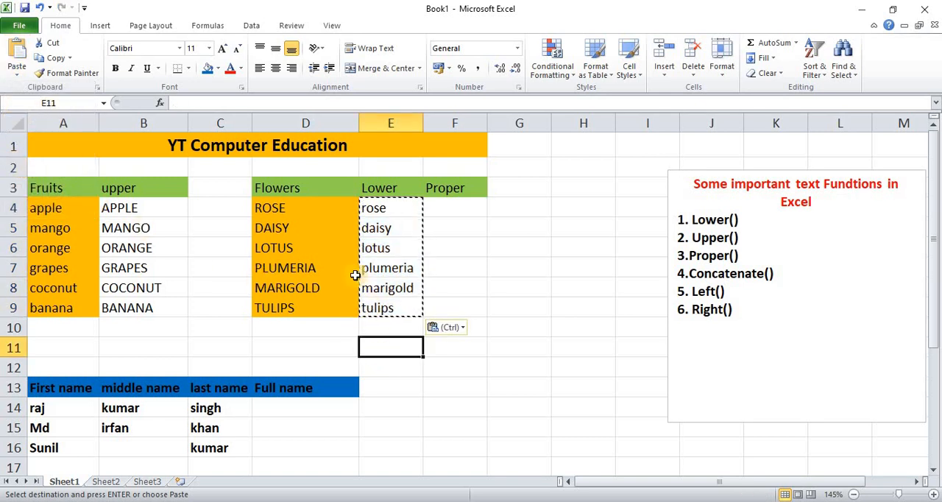
{"action": "left_click", "coordinate": [391, 227]}
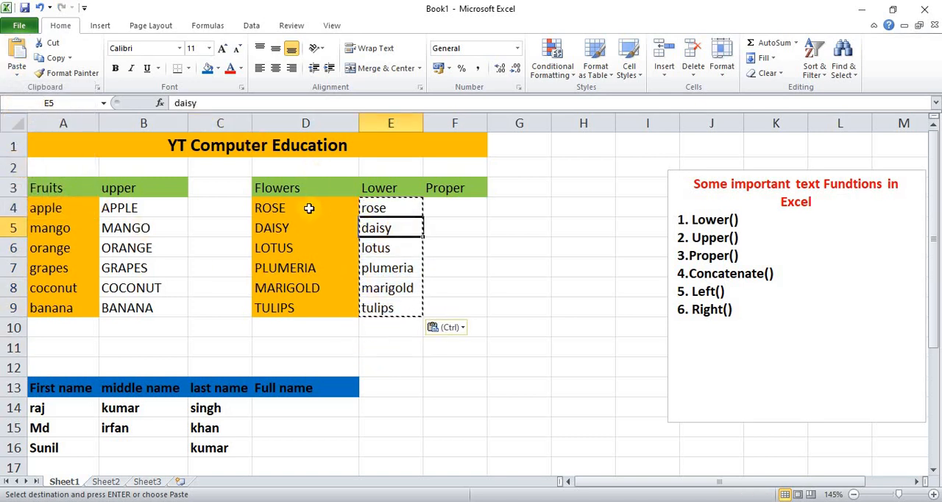
{"action": "left_click_drag", "start_coordinate": [309, 208], "coordinate": [298, 303]}
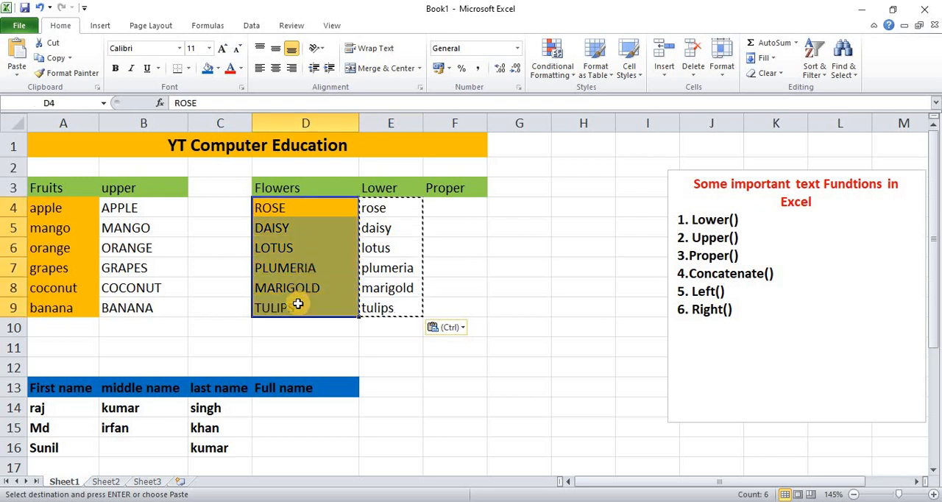
{"action": "key", "text": "Delete"}
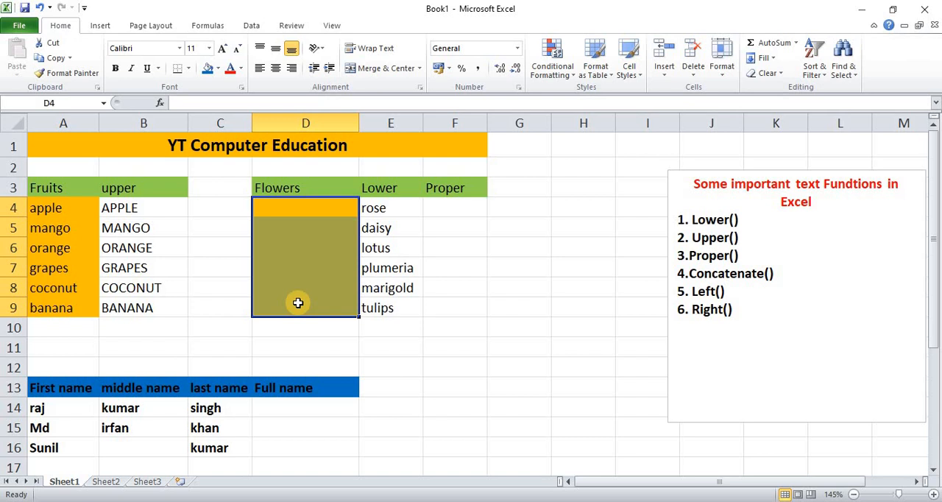
{"action": "key", "text": "ctrl+z"}
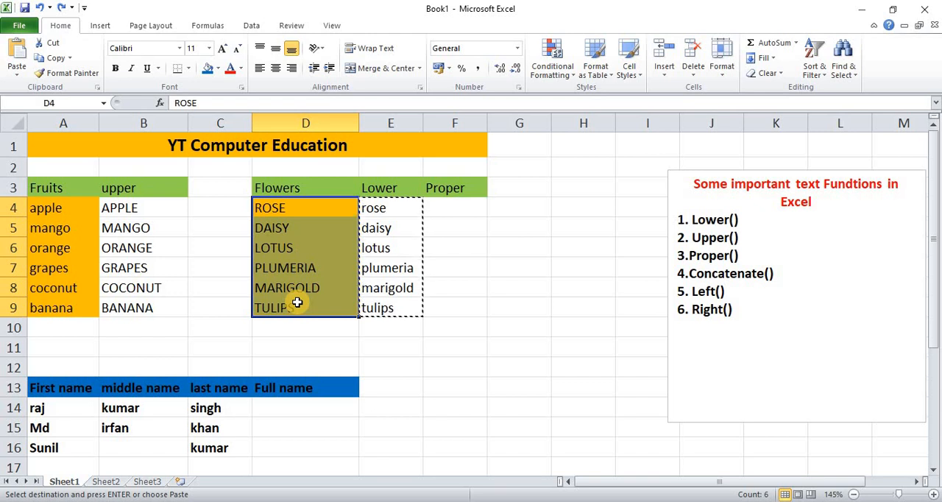
{"action": "left_click", "coordinate": [438, 366]}
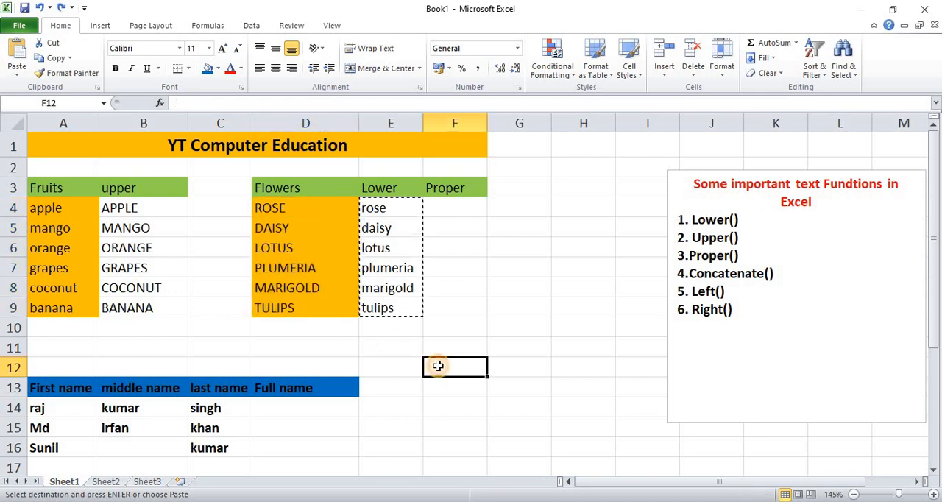
{"action": "key", "text": "Escape"}
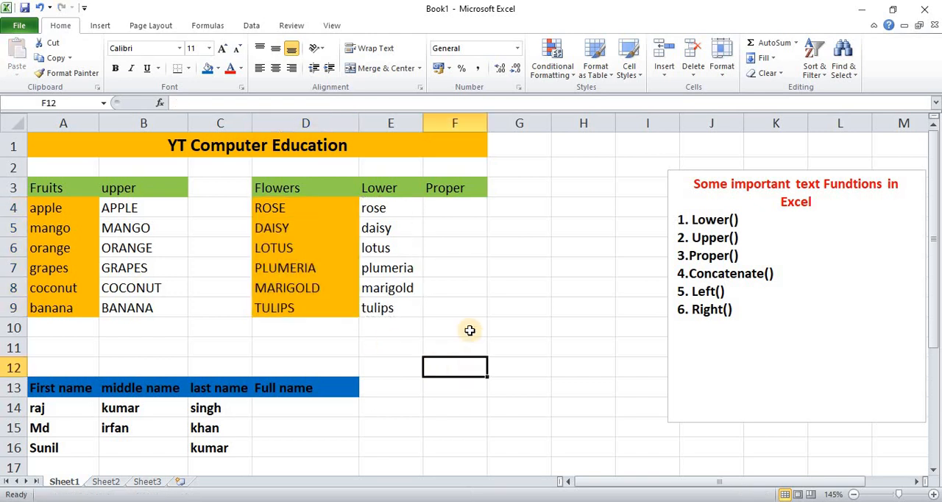
Step: Enter =PROPER(E4) in F4 and fill the formula down through F9 for all the flowers
{"action": "left_click", "coordinate": [463, 209]}
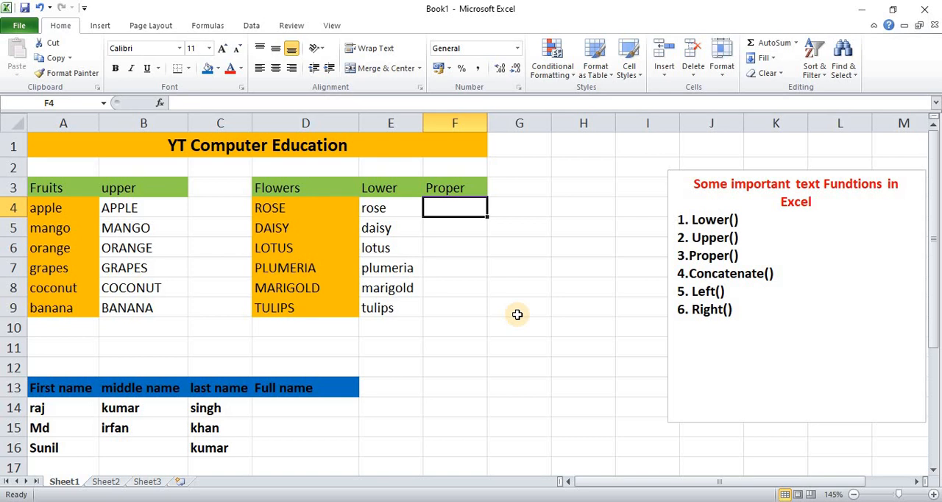
{"action": "type", "text": "=pr"}
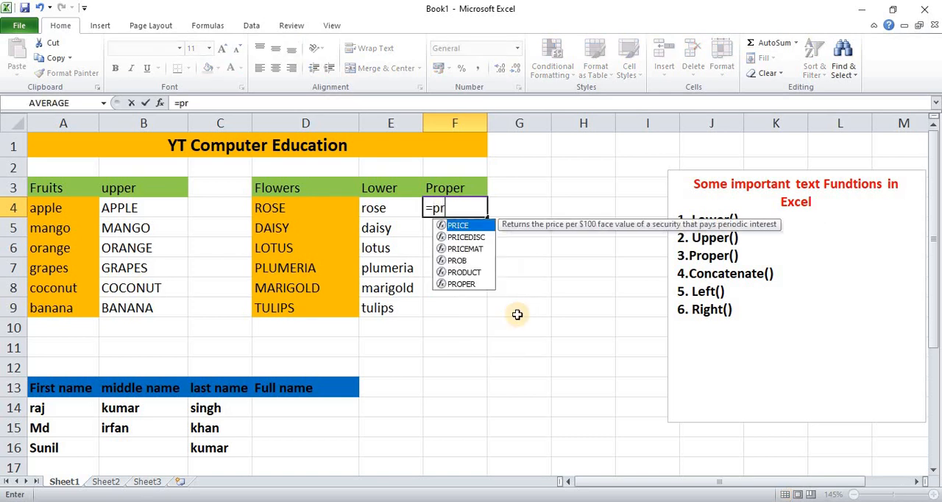
{"action": "type", "text": "oper"}
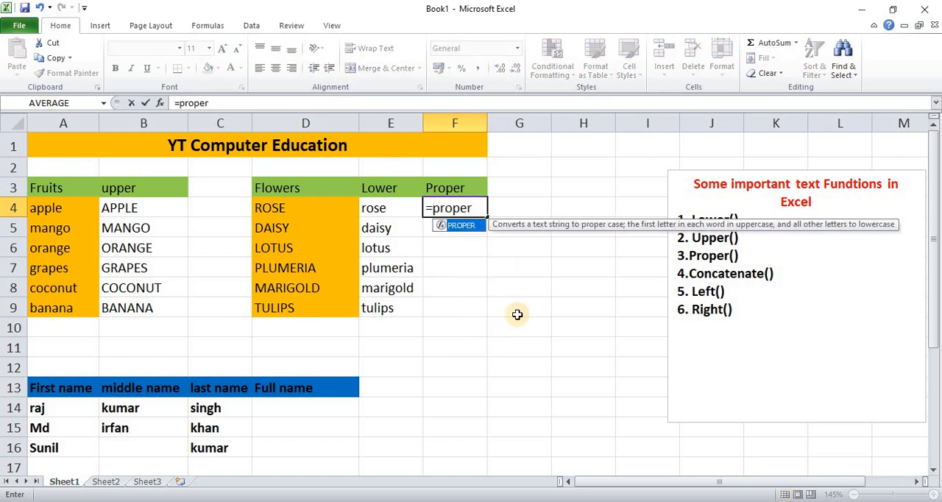
{"action": "type", "text": "("}
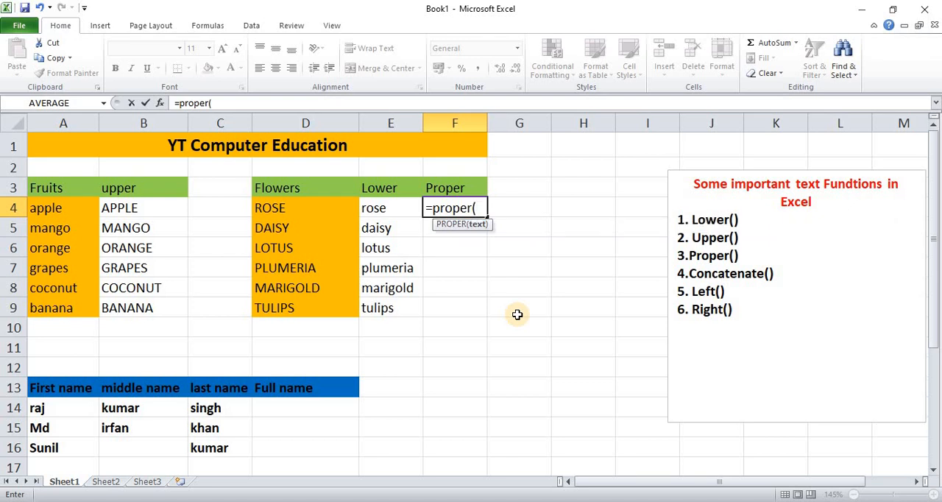
{"action": "left_click", "coordinate": [393, 206]}
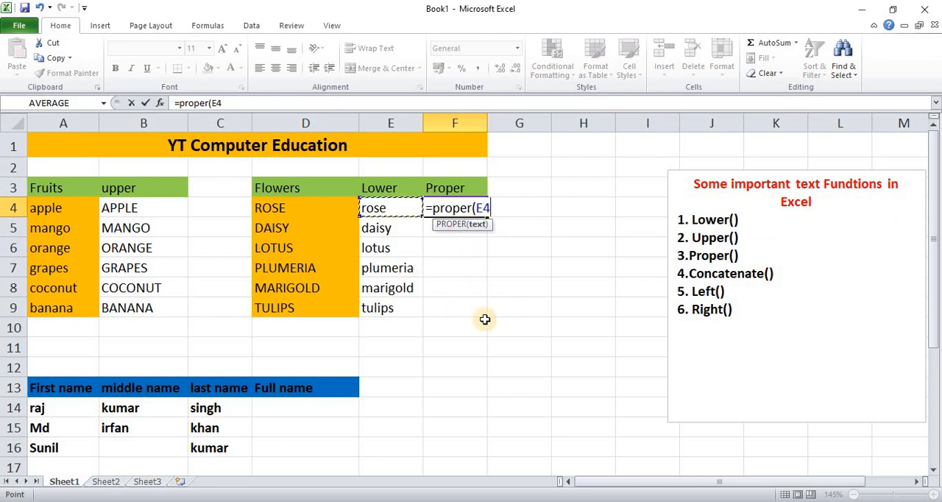
{"action": "type", "text": ")"}
{"action": "key", "text": "Return"}
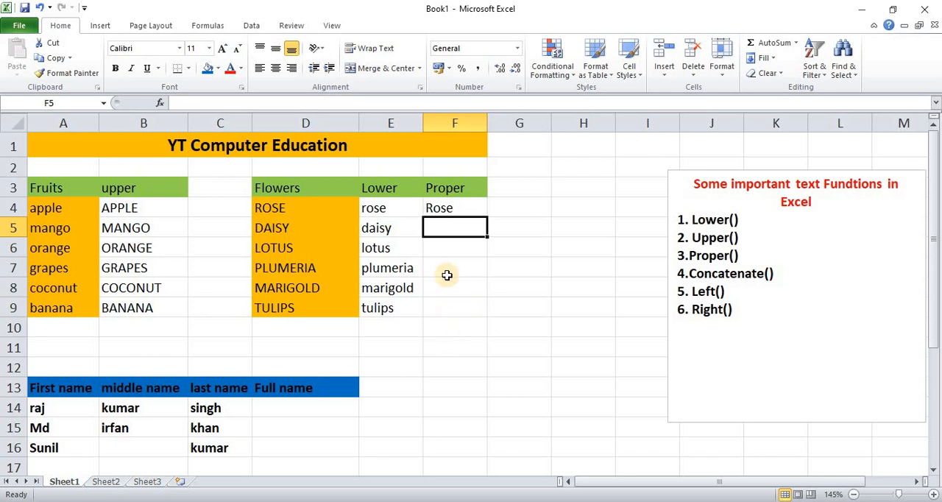
{"action": "left_click", "coordinate": [460, 208]}
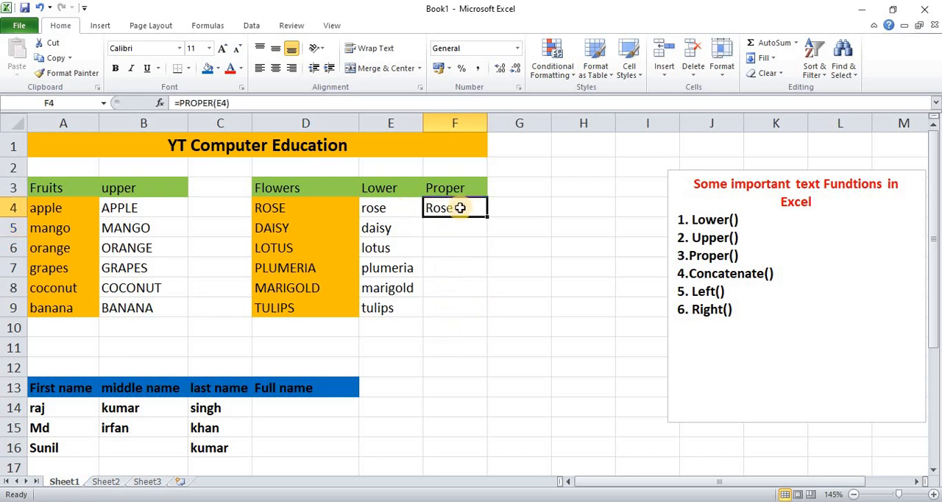
{"action": "left_click_drag", "start_coordinate": [488, 217], "coordinate": [490, 317]}
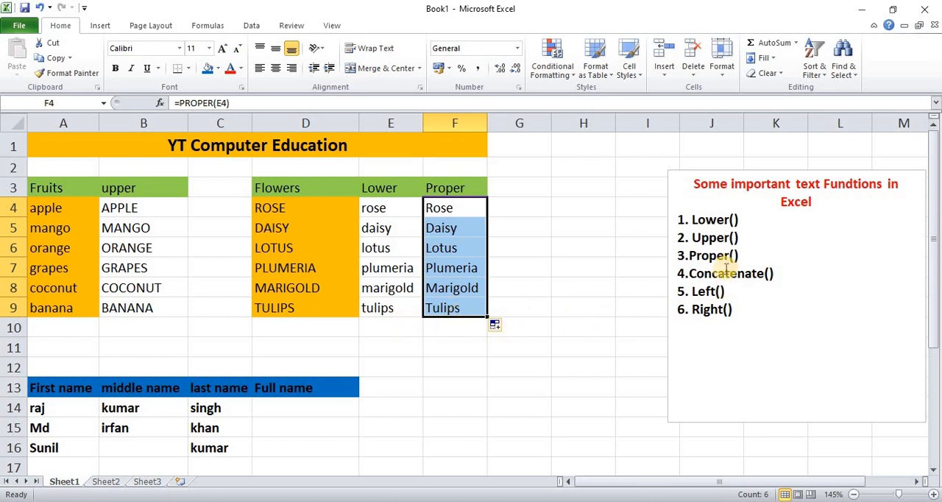
Step: Enter =CONCATENATE(A14,B14,C14) in D14 to join the first, middle and last names without spaces
{"action": "scroll", "coordinate": [423, 376], "scroll_direction": "down", "scroll_amount": 2}
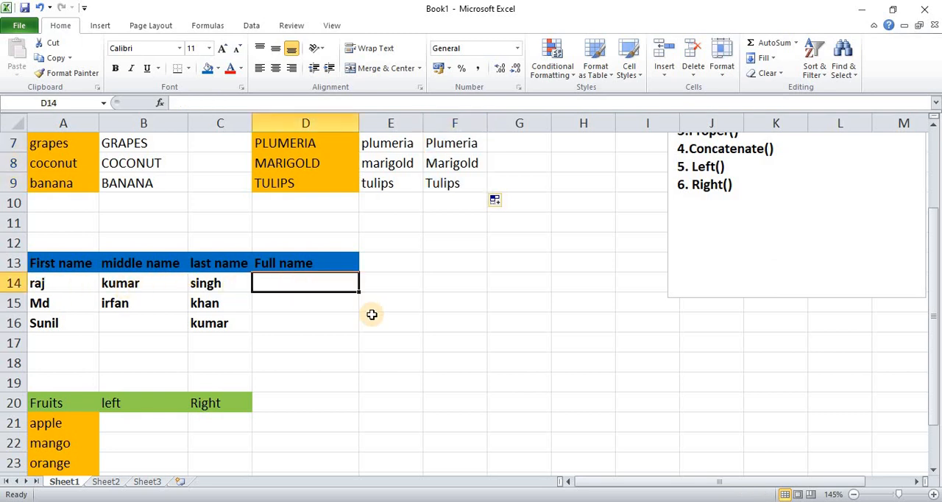
{"action": "type", "text": "=conc"}
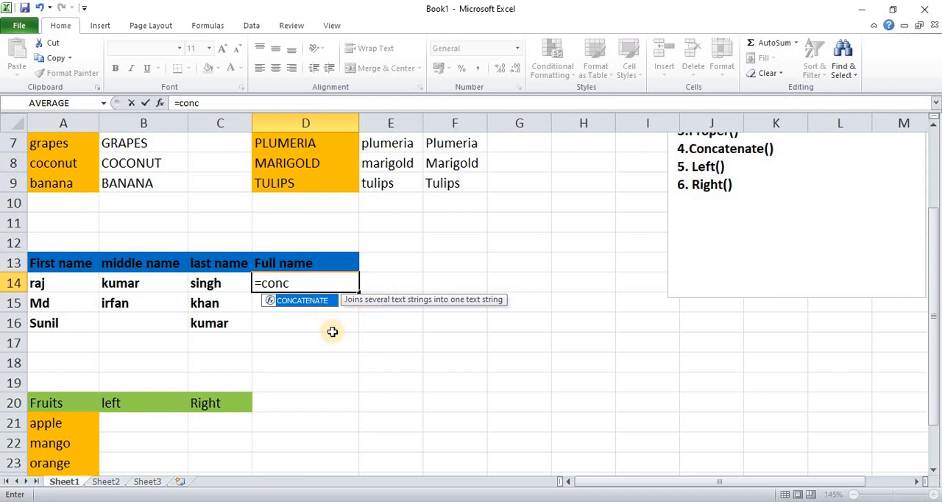
{"action": "key", "text": "Tab"}
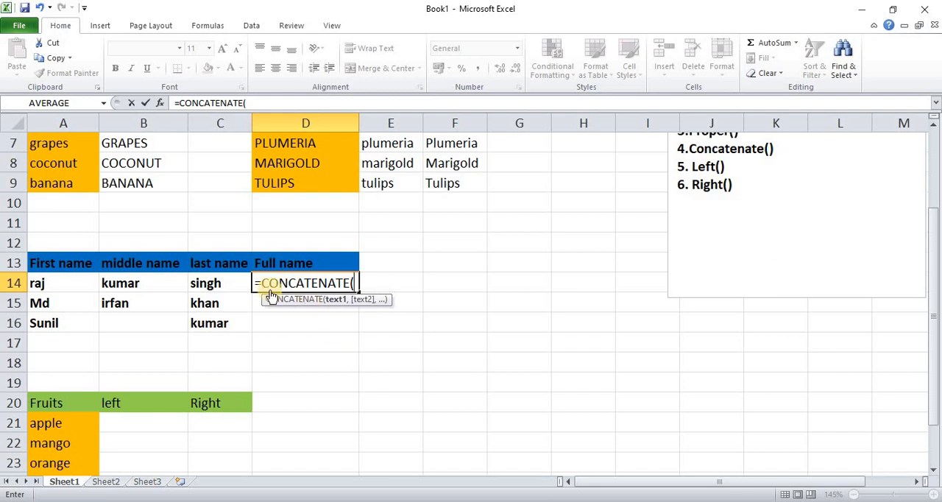
{"action": "left_click", "coordinate": [46, 283]}
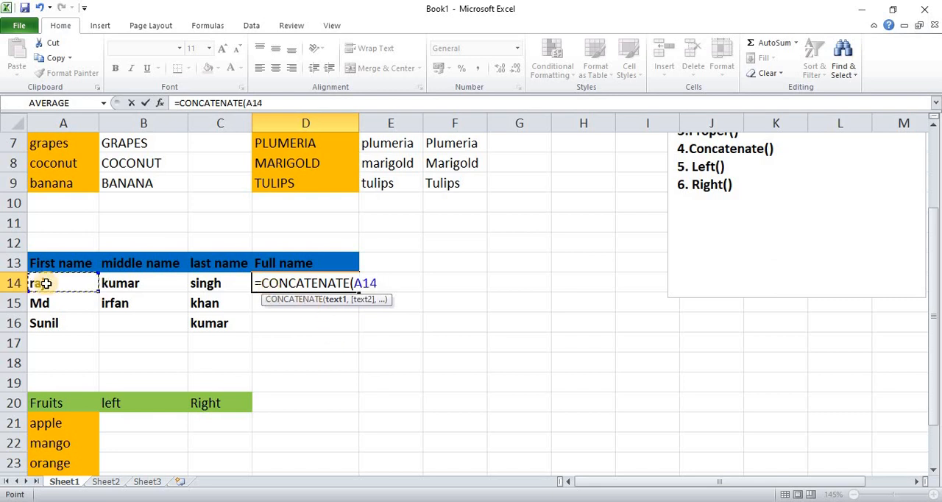
{"action": "type", "text": ","}
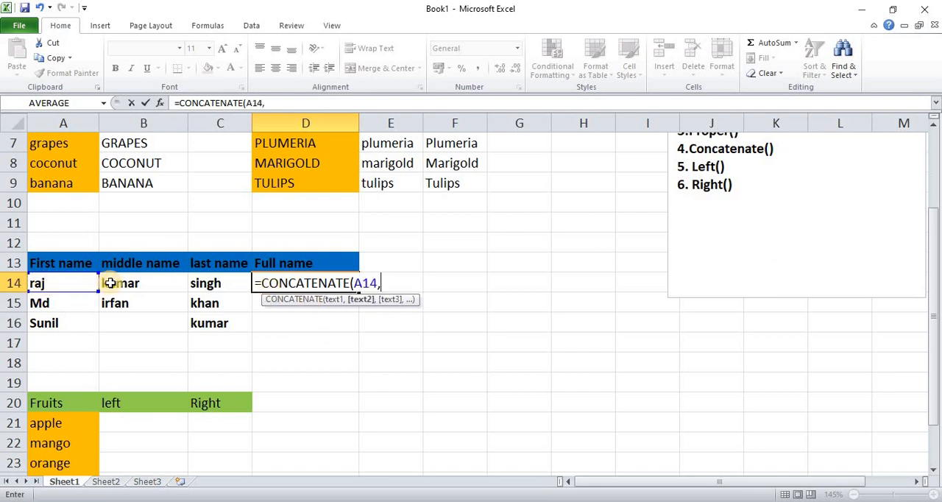
{"action": "left_click", "coordinate": [122, 284]}
{"action": "type", "text": ","}
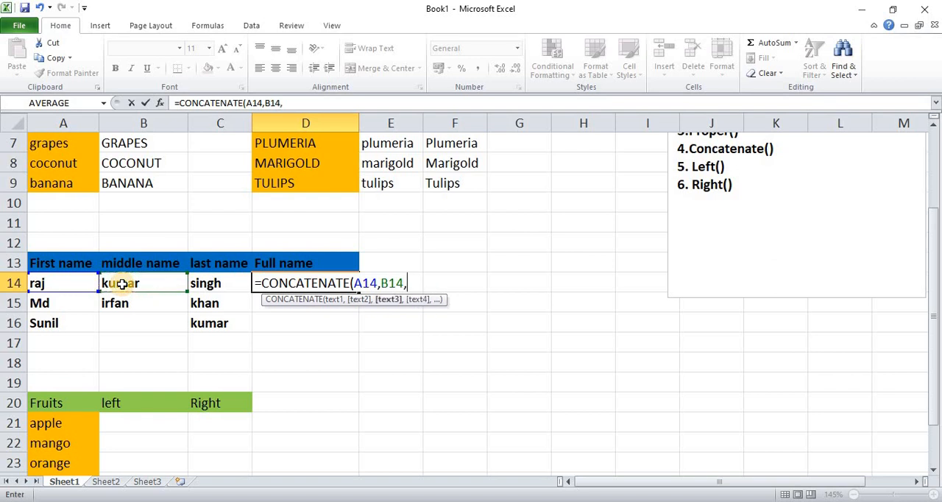
{"action": "left_click", "coordinate": [205, 287]}
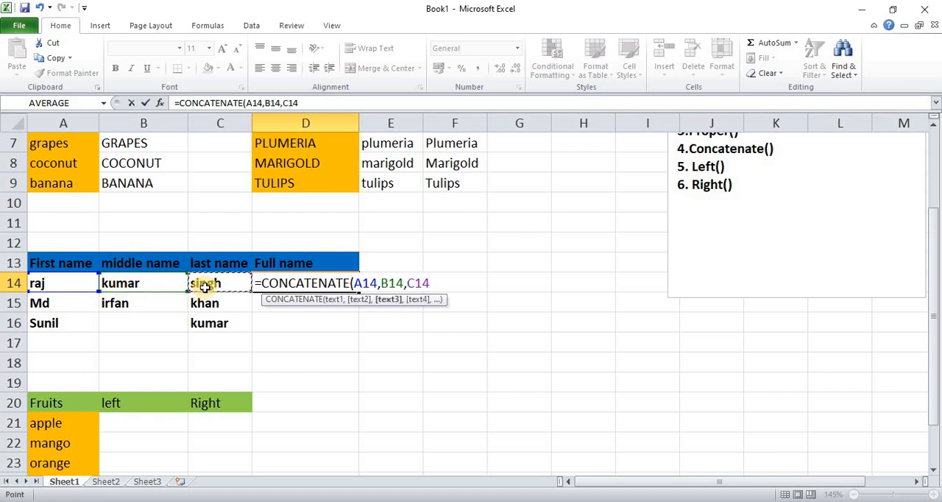
{"action": "type", "text": ")"}
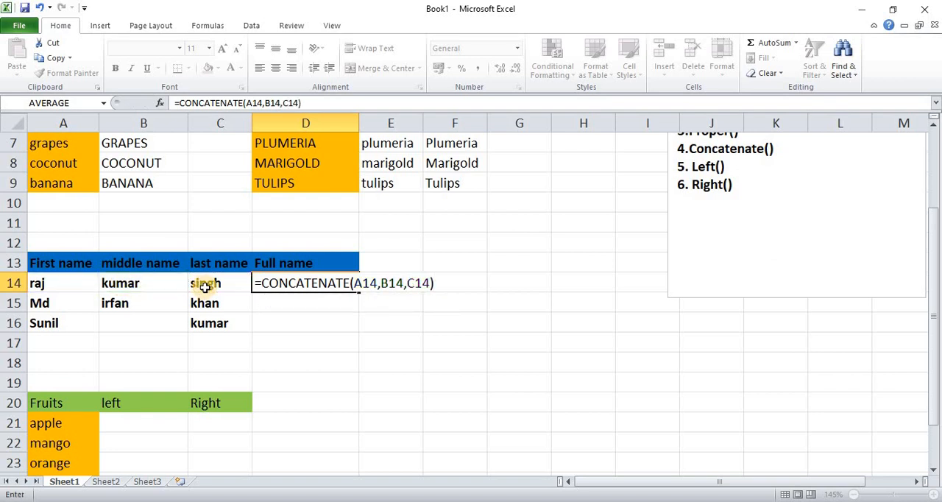
{"action": "key", "text": "Return"}
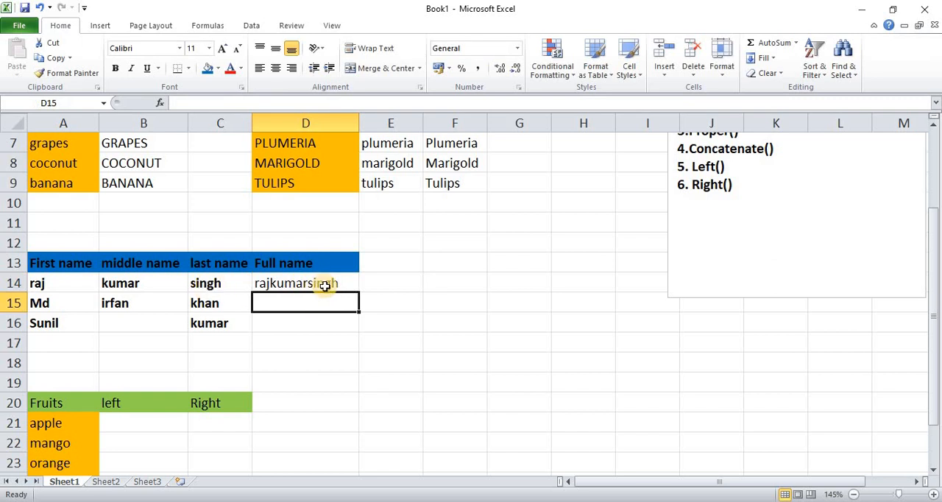
Step: Enter =CONCATENATE(A15," ",B15," ",C15) in D15 to join the names with spaces, and fill the formula down to D16
{"action": "scroll", "coordinate": [325, 285], "scroll_direction": "up", "scroll_amount": 2, "text": "ctrl"}
{"action": "scroll", "coordinate": [328, 292], "scroll_direction": "down", "scroll_amount": 1, "text": "ctrl"}
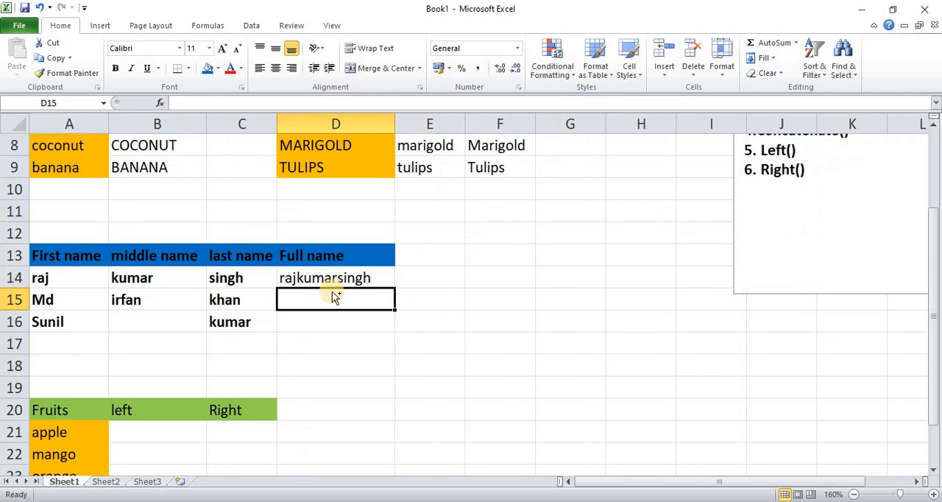
{"action": "scroll", "coordinate": [331, 296], "scroll_direction": "down", "scroll_amount": 1, "text": "ctrl"}
{"action": "scroll", "coordinate": [317, 292], "scroll_direction": "up", "scroll_amount": 1, "text": "ctrl"}
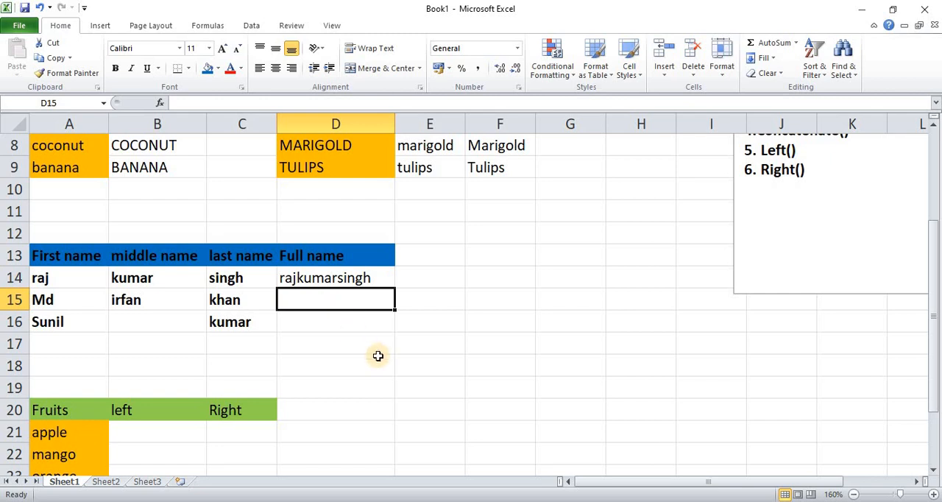
{"action": "type", "text": "=con"}
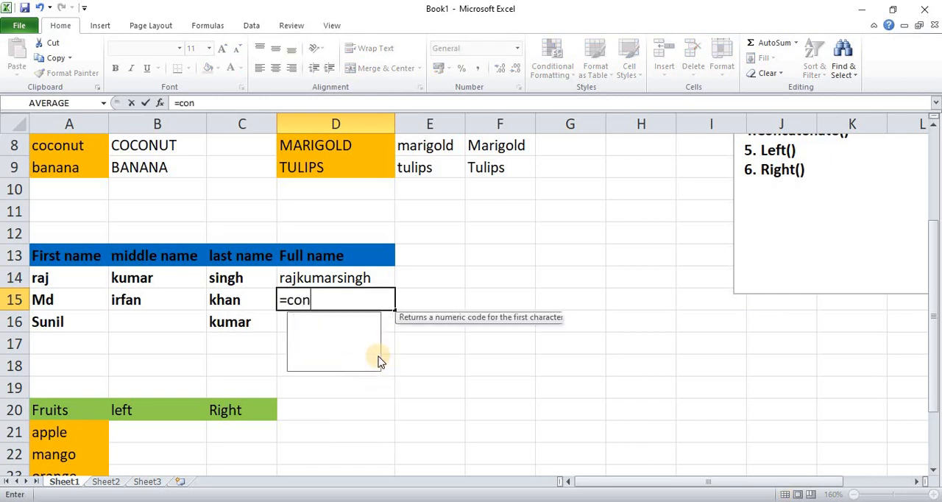
{"action": "key", "text": "Tab"}
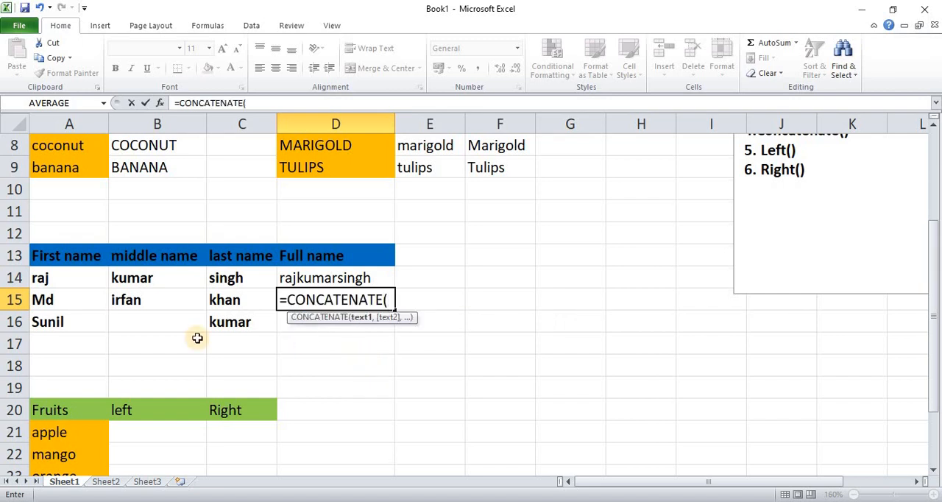
{"action": "left_click", "coordinate": [67, 301]}
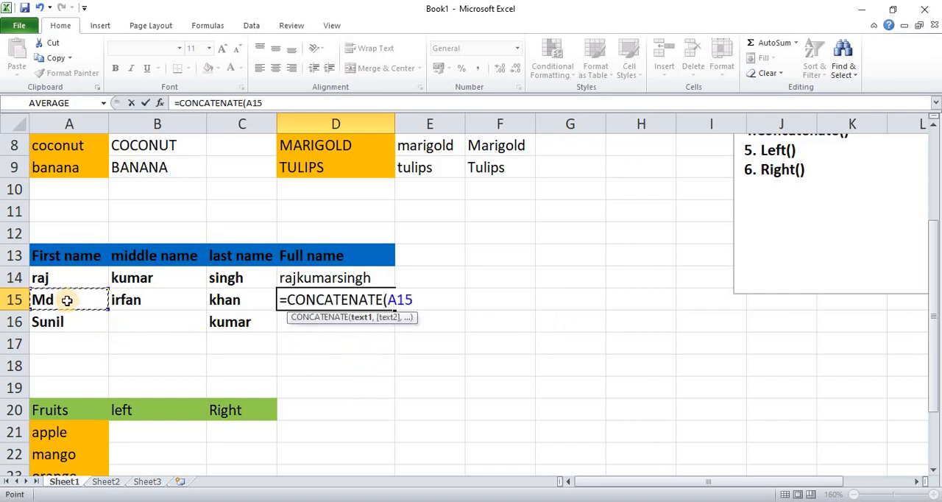
{"action": "type", "text": ",\" "}
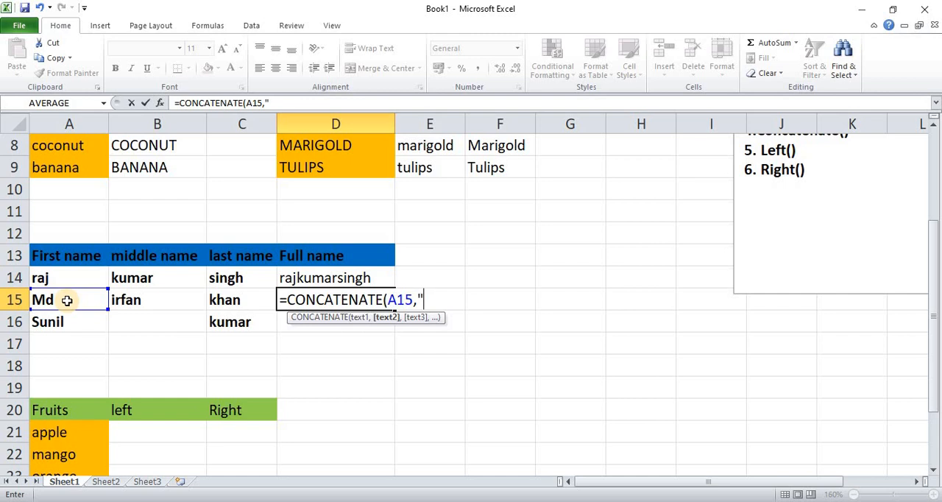
{"action": "type", "text": "\""}
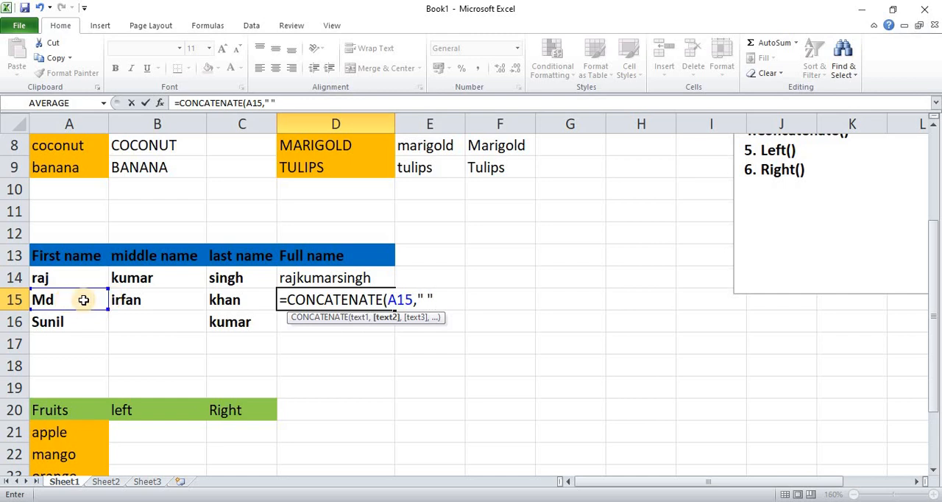
{"action": "type", "text": ","}
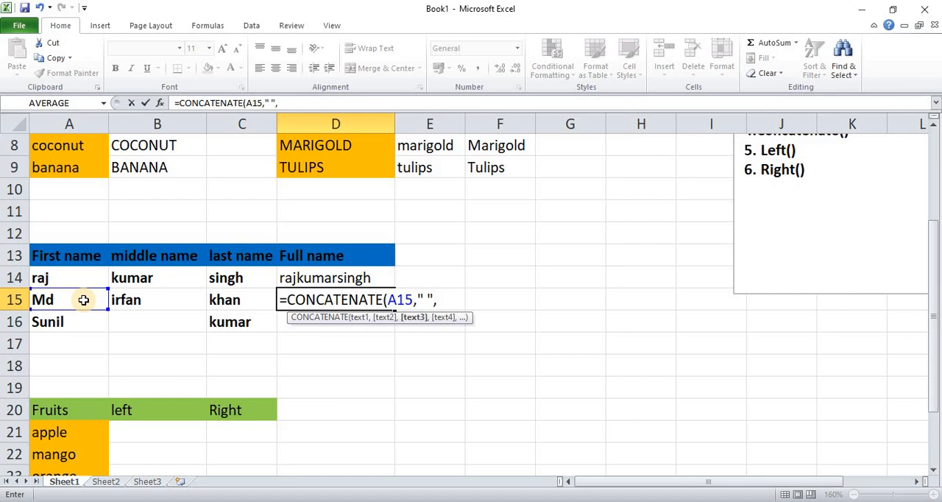
{"action": "left_click", "coordinate": [143, 303]}
{"action": "type", "text": ",\""}
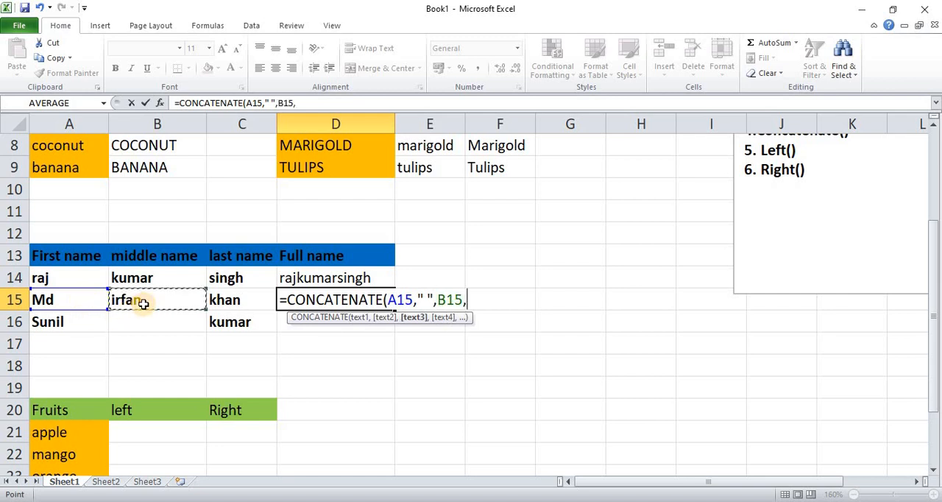
{"action": "type", "text": " \""}
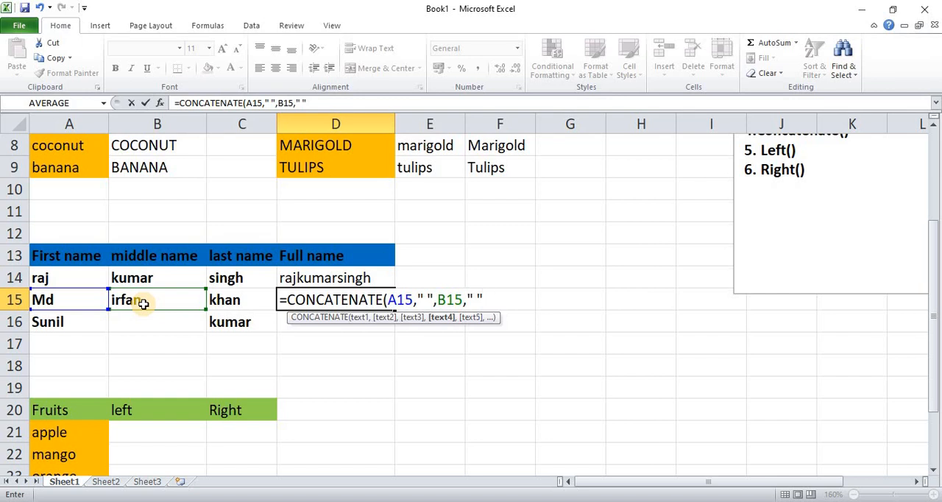
{"action": "type", "text": ","}
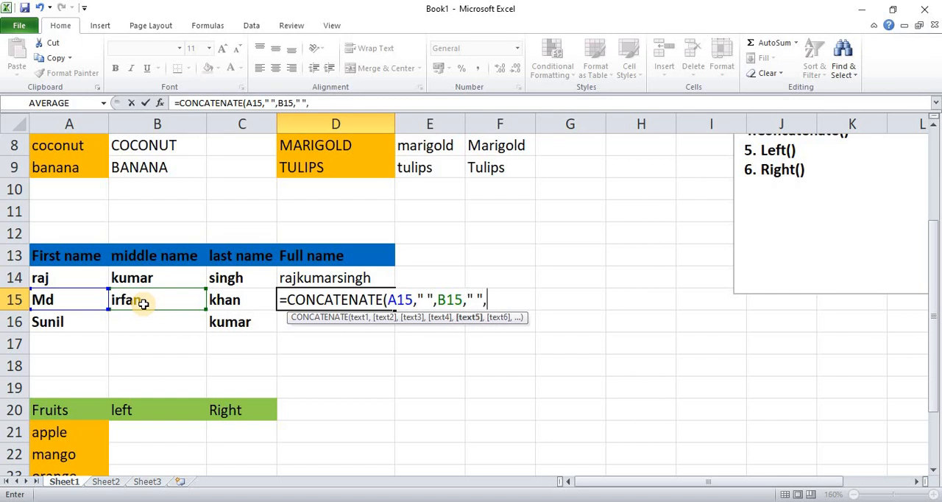
{"action": "left_click", "coordinate": [223, 303]}
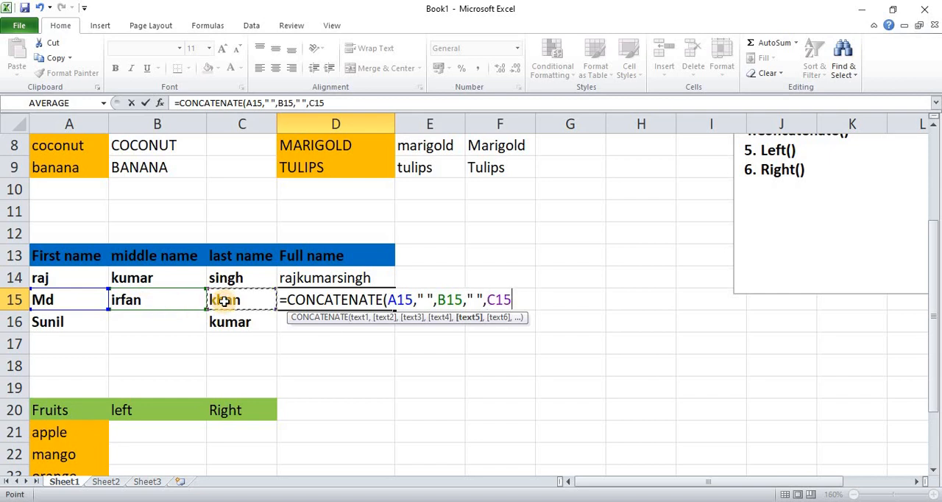
{"action": "type", "text": ")"}
{"action": "key", "text": "Return"}
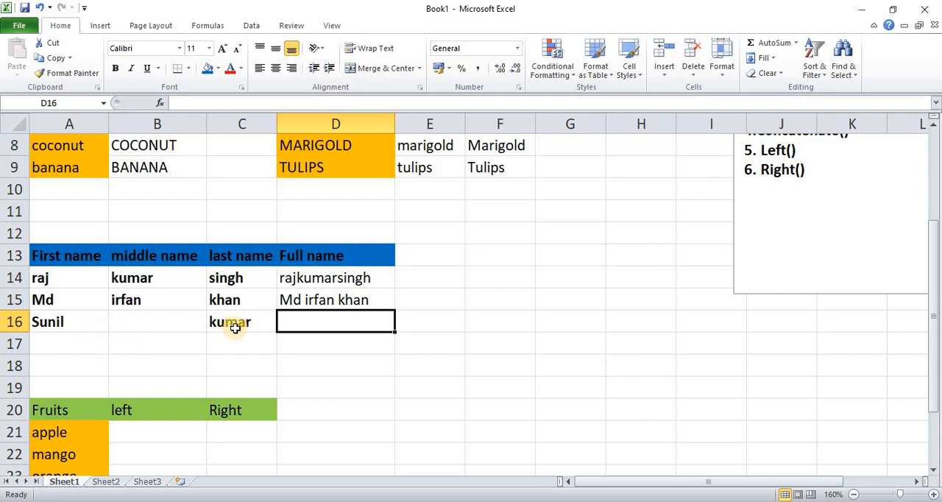
{"action": "left_click", "coordinate": [363, 301]}
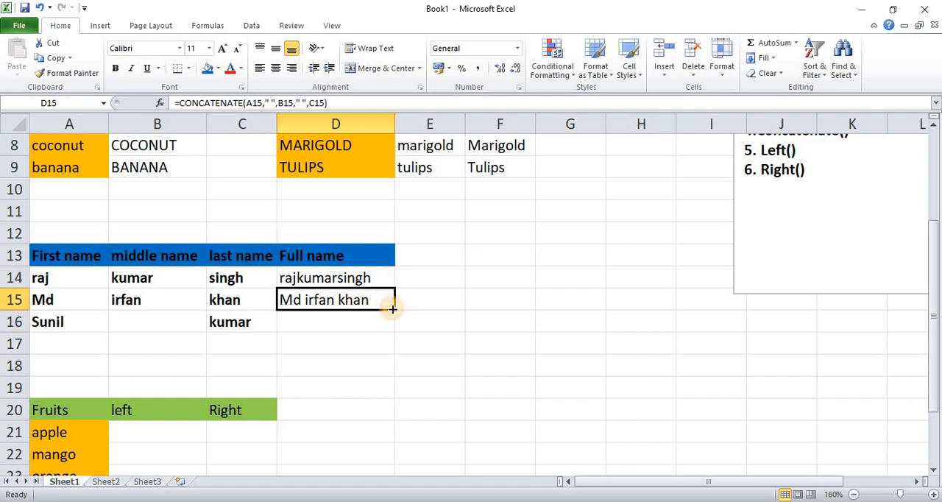
{"action": "left_click_drag", "start_coordinate": [395, 309], "coordinate": [395, 328]}
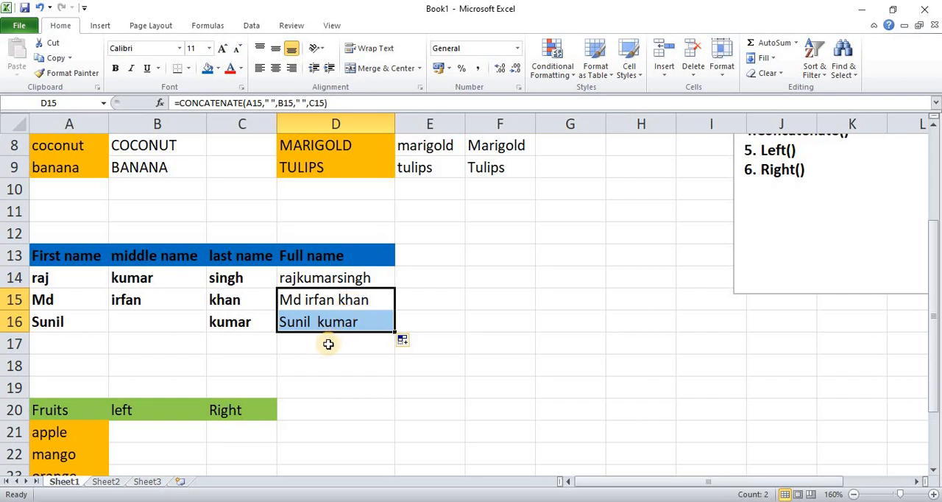
Step: Enter =LEFT(A21,3) in B21 to extract the first three characters of the first fruit name
{"action": "scroll", "coordinate": [327, 345], "scroll_direction": "down", "scroll_amount": 2}
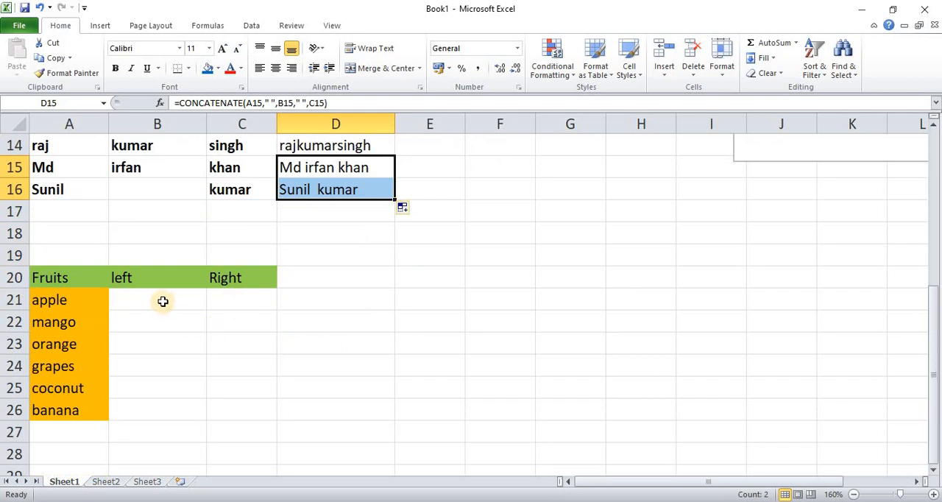
{"action": "left_click", "coordinate": [160, 305]}
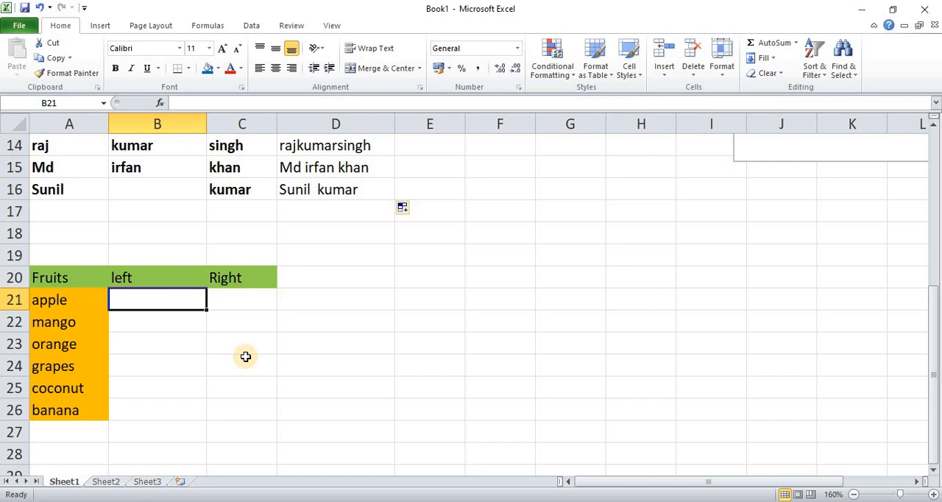
{"action": "type", "text": "=lef"}
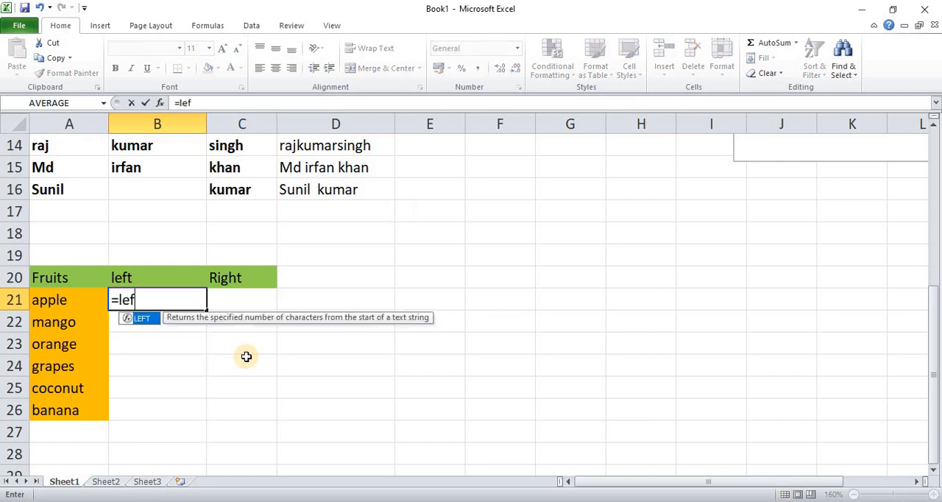
{"action": "type", "text": "t("}
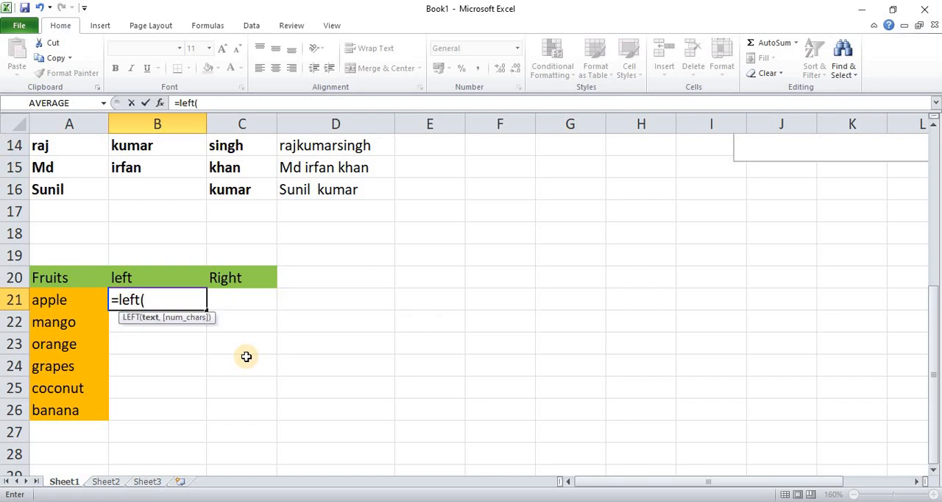
{"action": "left_click", "coordinate": [80, 300]}
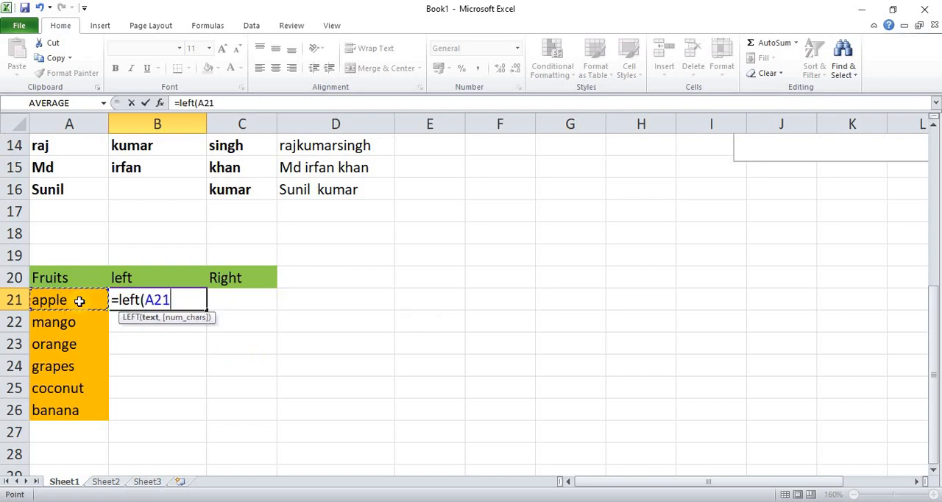
{"action": "type", "text": ","}
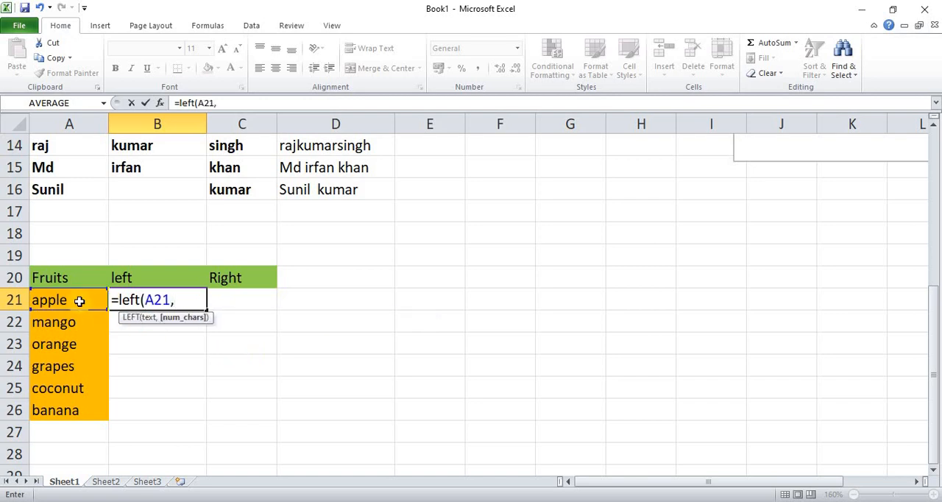
{"action": "type", "text": "3)"}
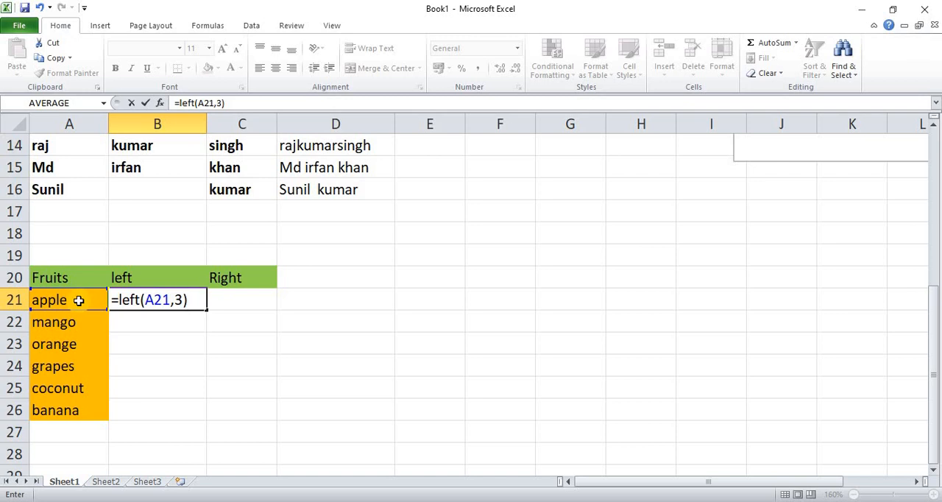
{"action": "key", "text": "Return"}
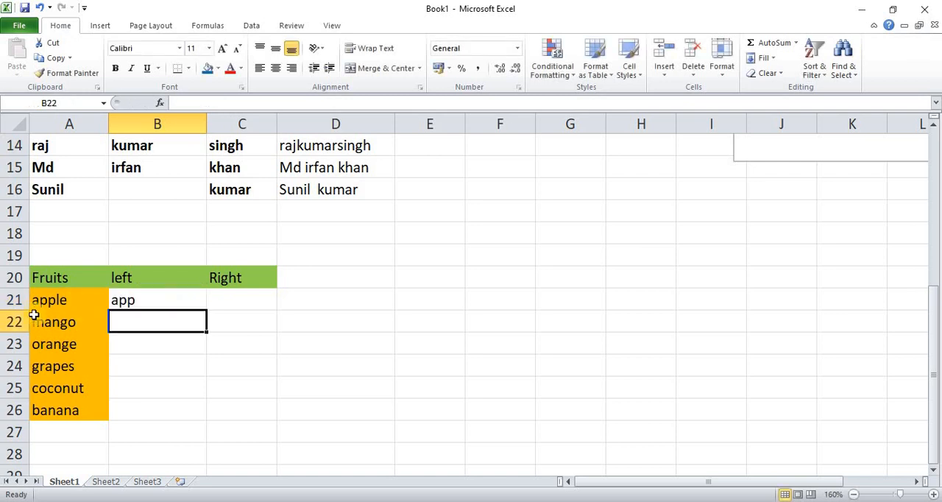
{"action": "left_click", "coordinate": [139, 301]}
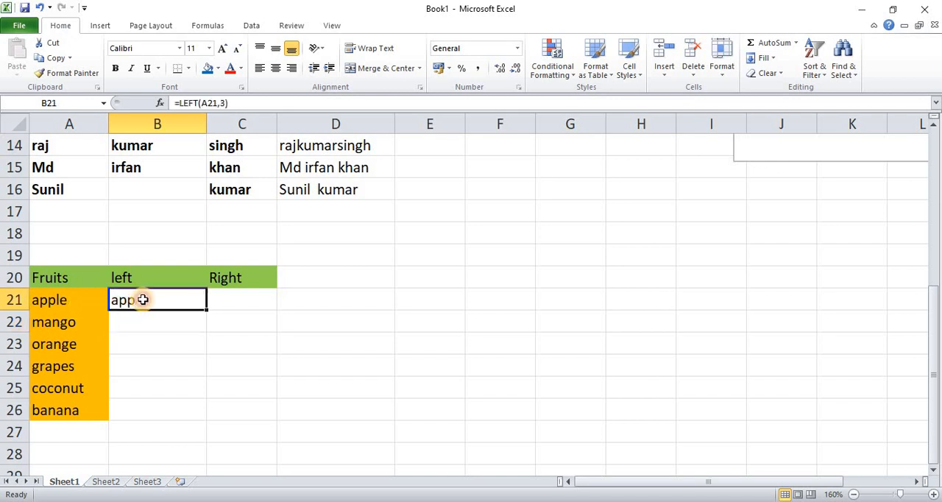
Step: Enter =LEFT(A22,3) in B22 and fill the formula down through B26 for the remaining fruits
{"action": "left_click", "coordinate": [181, 319]}
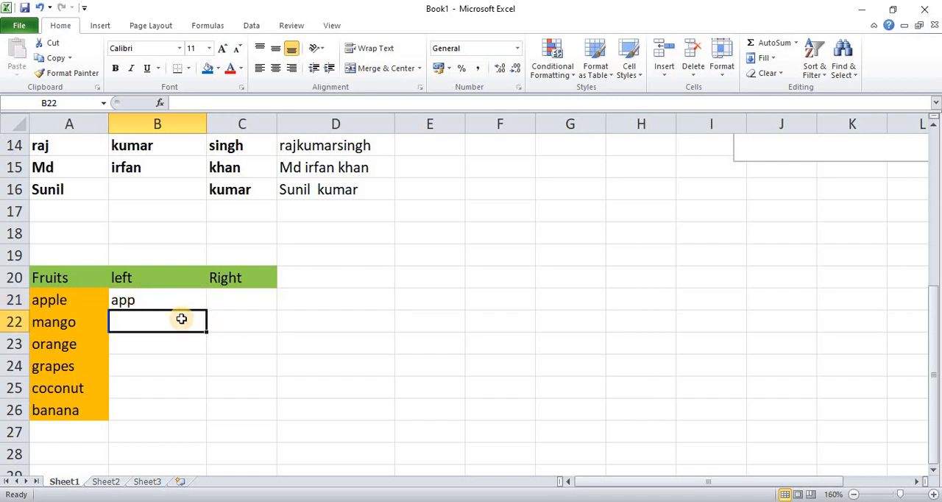
{"action": "type", "text": "=l"}
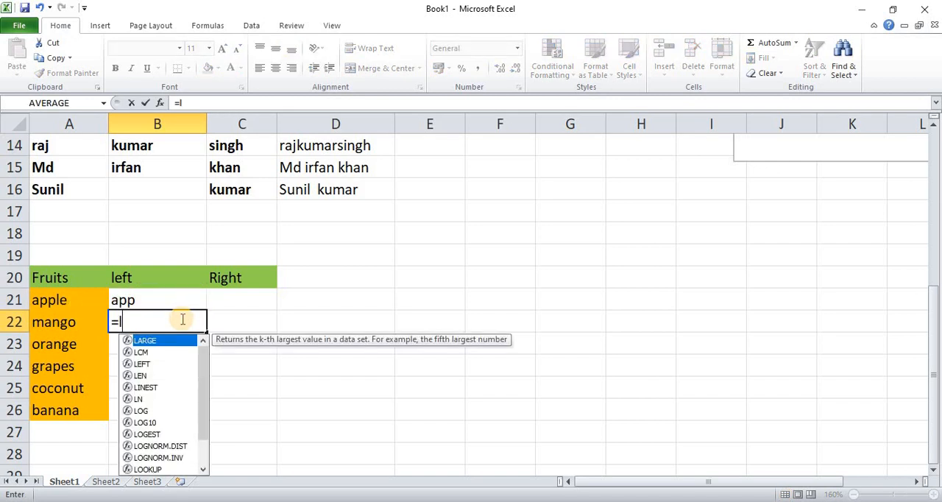
{"action": "type", "text": "eft("}
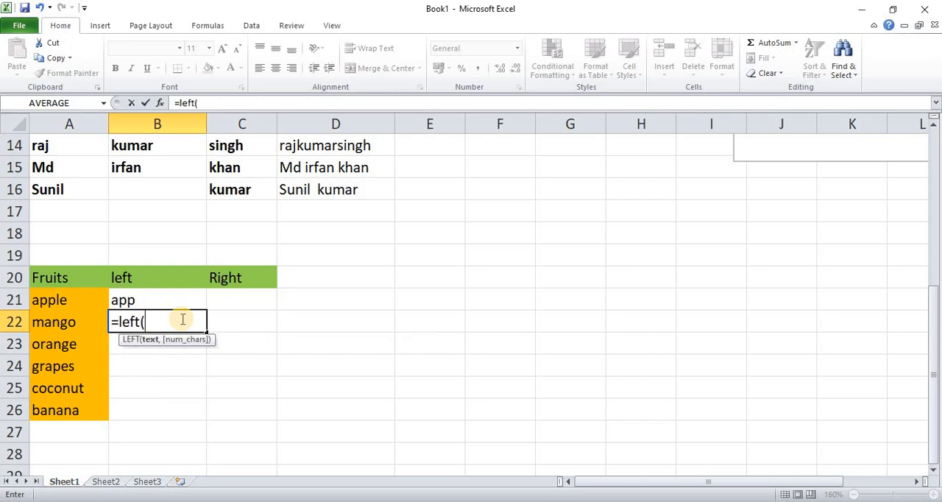
{"action": "left_click", "coordinate": [76, 321]}
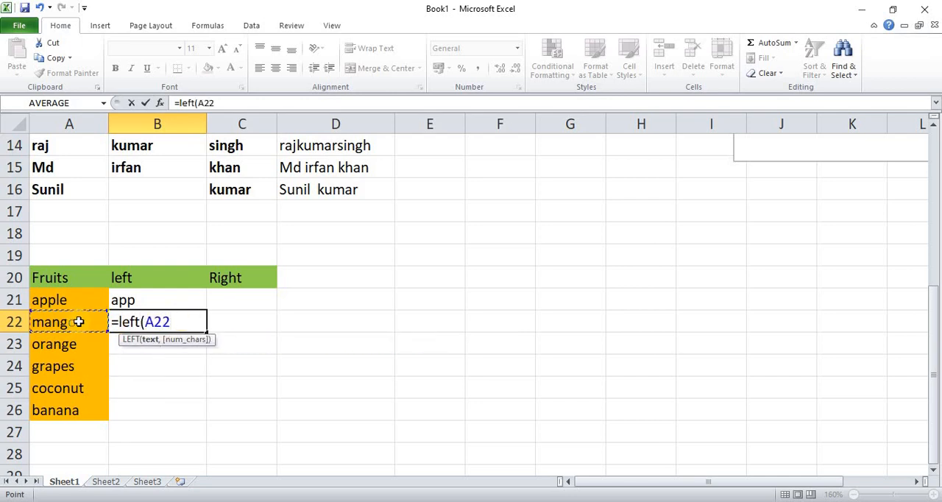
{"action": "type", "text": ",3"}
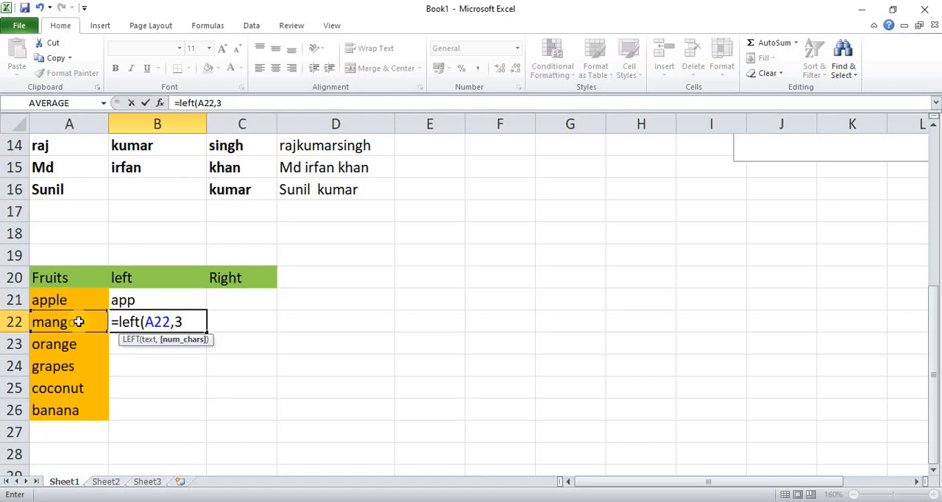
{"action": "type", "text": ")"}
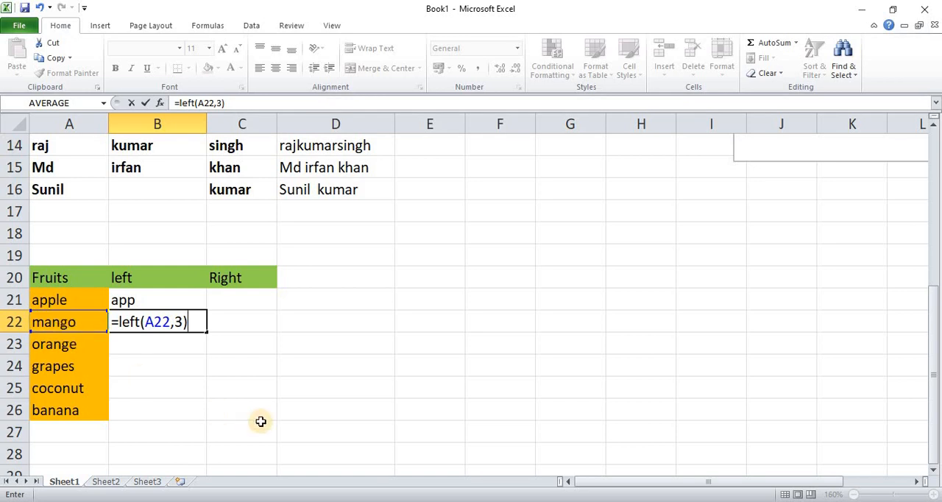
{"action": "key", "text": "Return"}
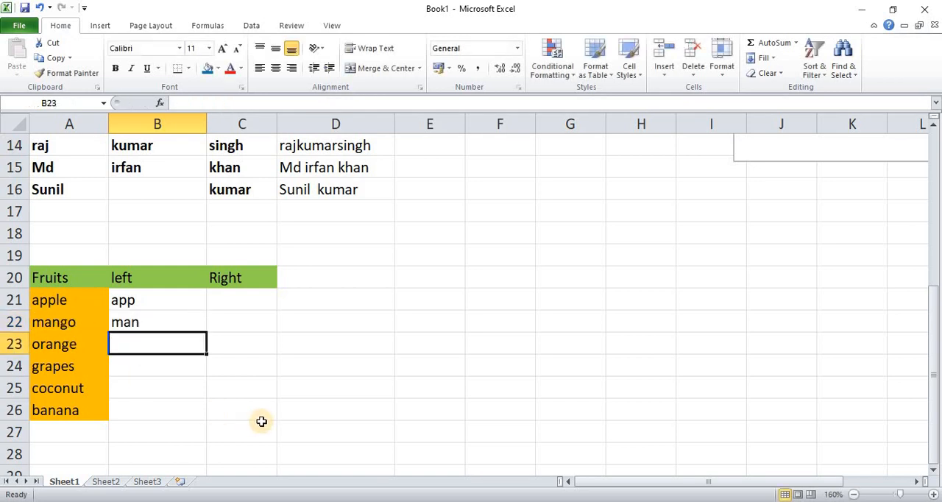
{"action": "left_click", "coordinate": [176, 323]}
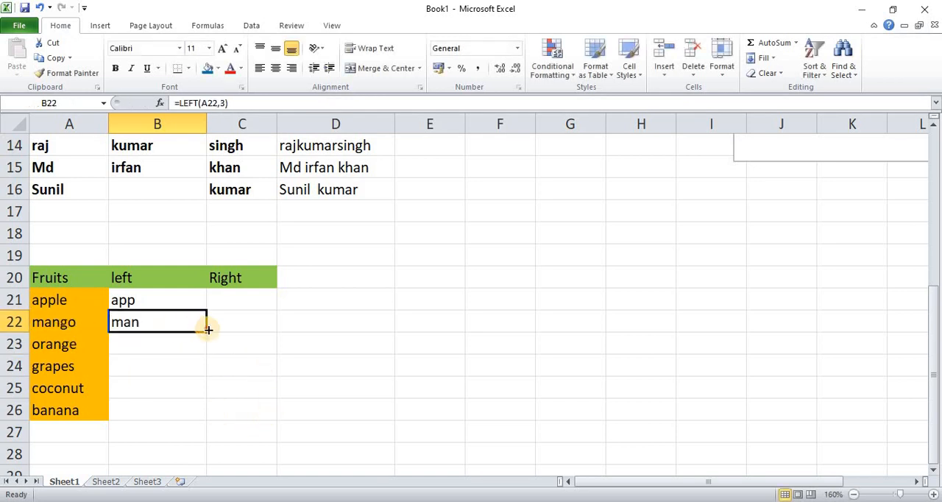
{"action": "left_click_drag", "start_coordinate": [209, 330], "coordinate": [206, 415]}
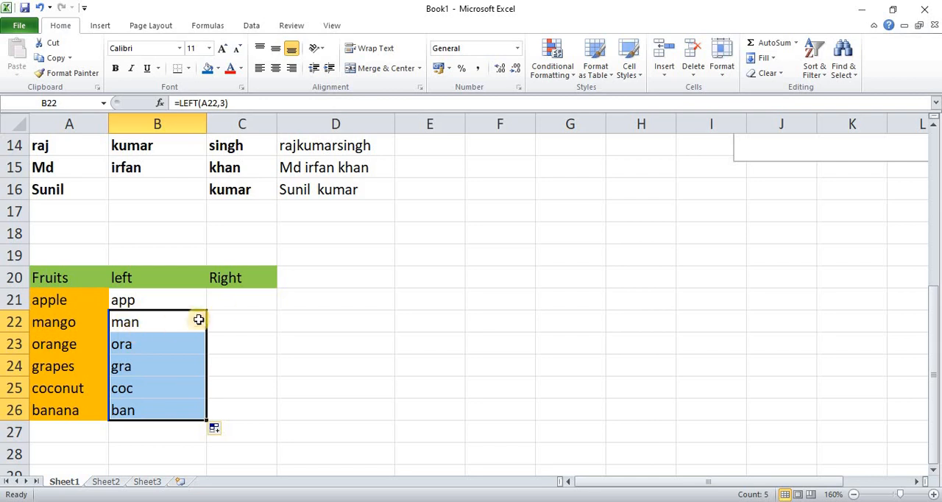
Step: Enter =RIGHT(A21,2) in C21 to extract the last two characters of the first fruit name
{"action": "left_click", "coordinate": [250, 298]}
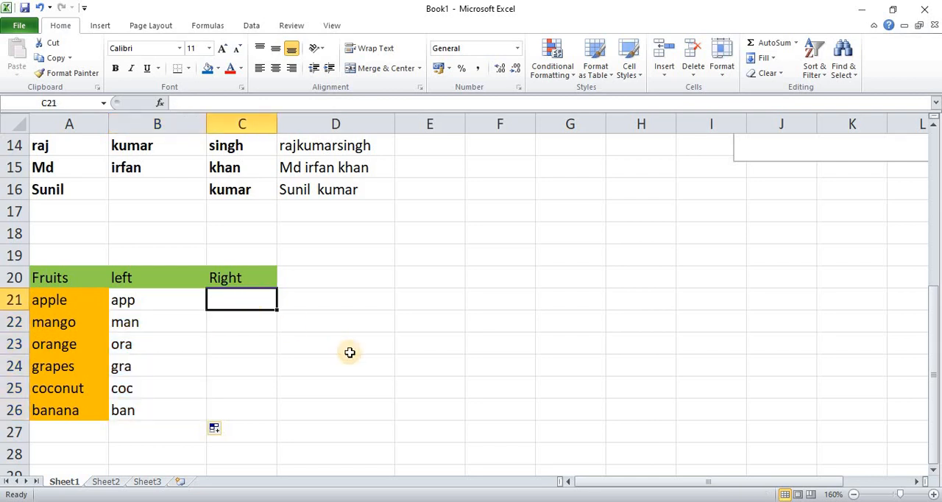
{"action": "type", "text": "="}
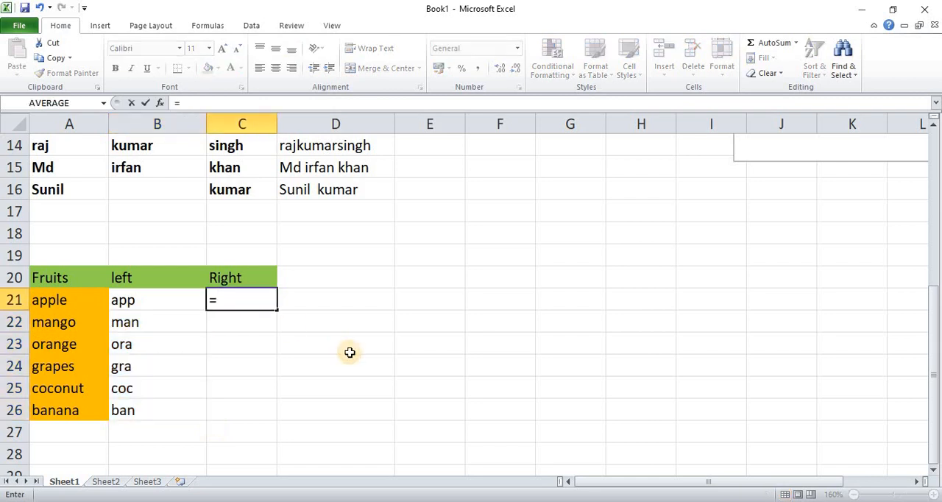
{"action": "type", "text": "right"}
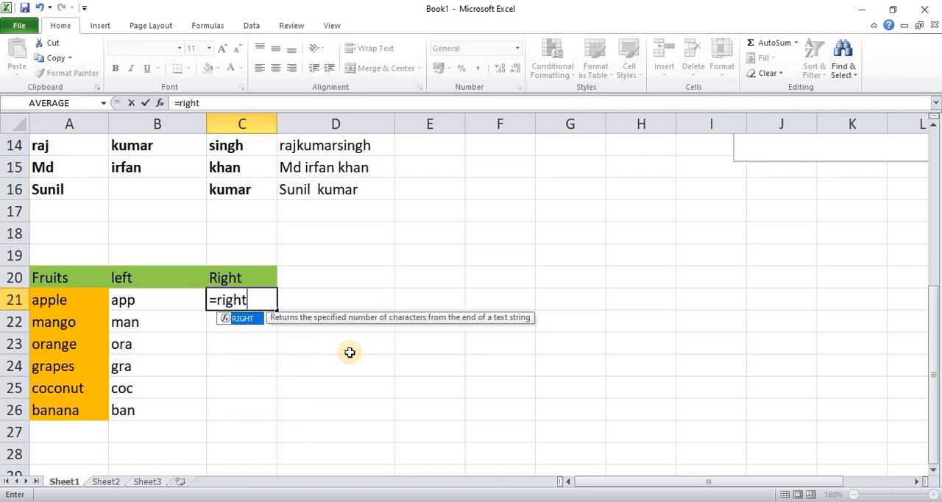
{"action": "type", "text": "("}
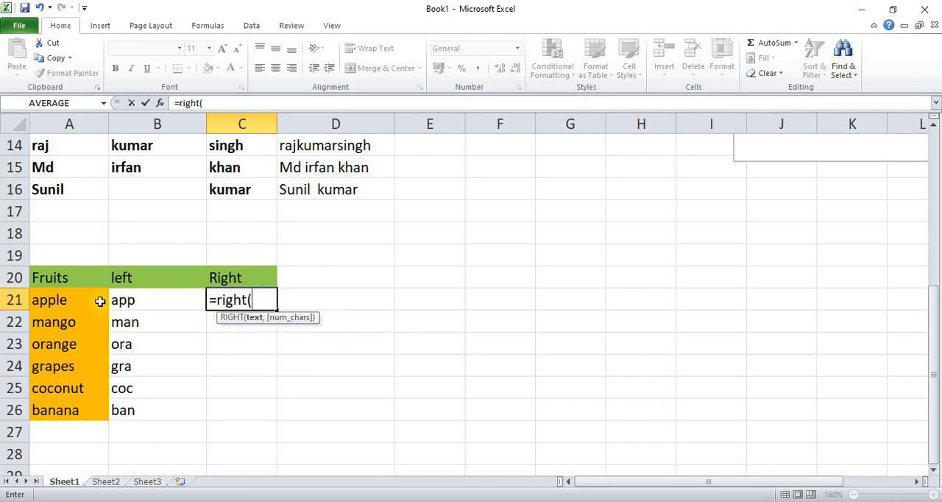
{"action": "left_click", "coordinate": [73, 300]}
{"action": "type", "text": ","}
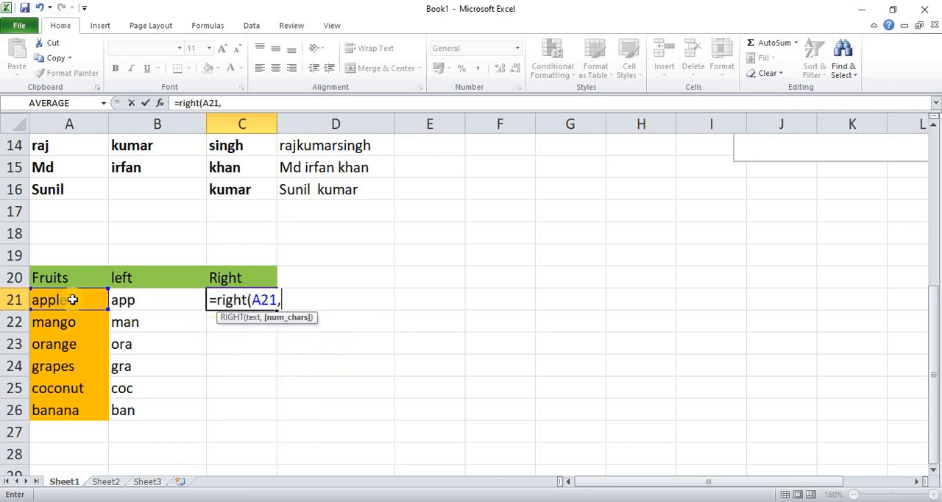
{"action": "type", "text": "2)"}
{"action": "key", "text": "Return"}
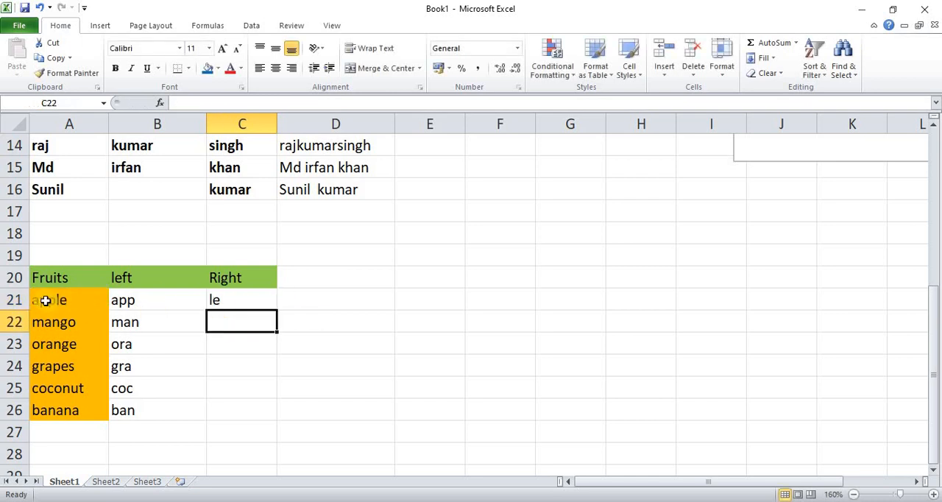
Step: Fill the RIGHT formula from C21 down through C26 for the remaining fruits
{"action": "left_click", "coordinate": [234, 302]}
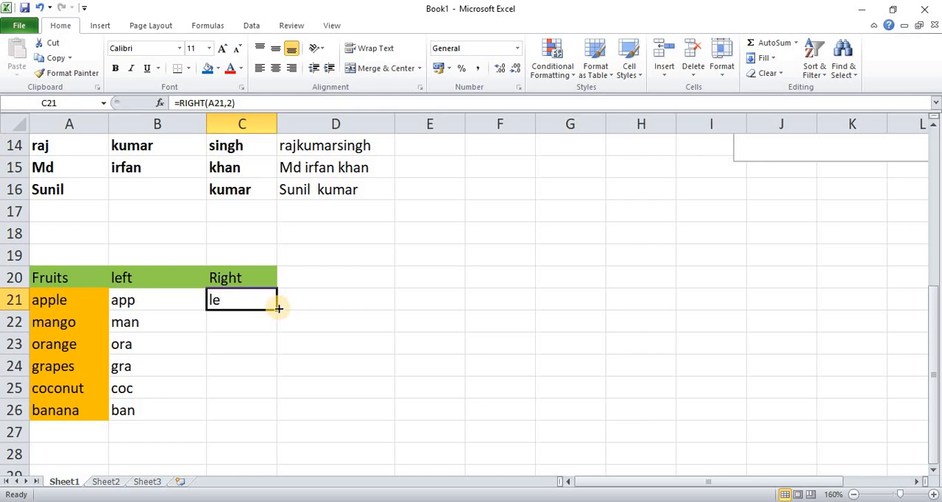
{"action": "left_click_drag", "start_coordinate": [277, 308], "coordinate": [275, 416]}
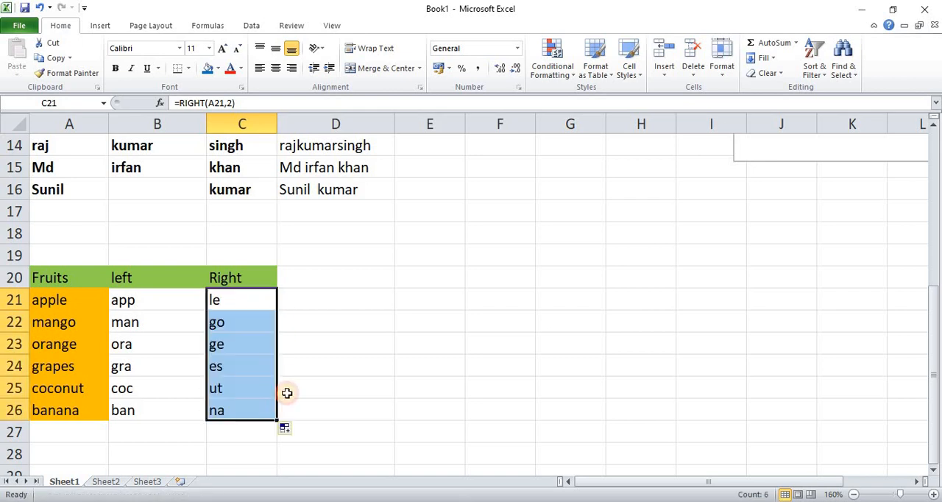
{"action": "left_click", "coordinate": [369, 368]}
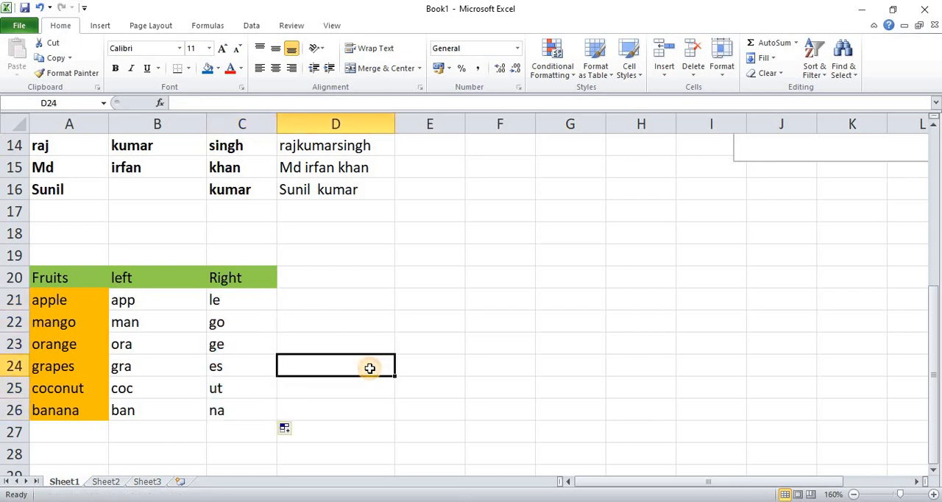